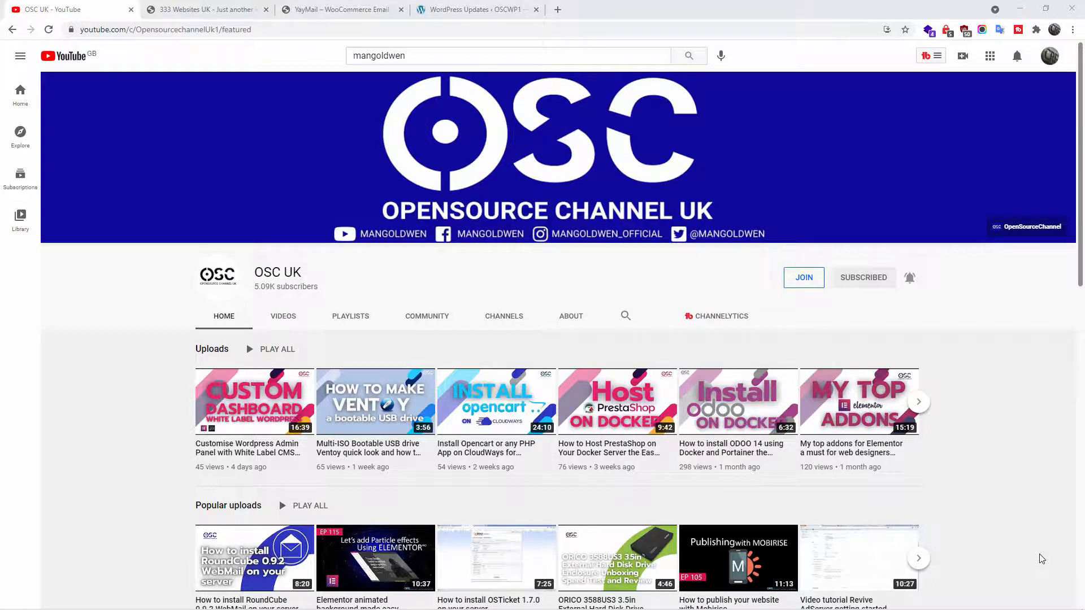
Switch to the 333 Websites site and look through its home page
{"action": "key", "text": "ctrl+Tab"}
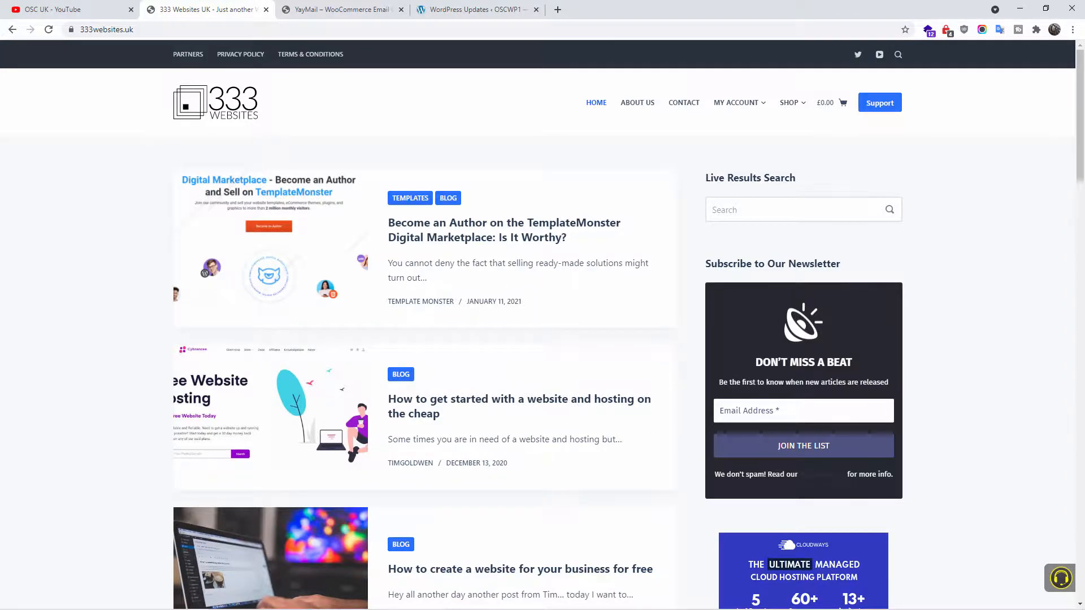
{"action": "scroll", "coordinate": [1034, 358], "scroll_direction": "down", "scroll_amount": 20}
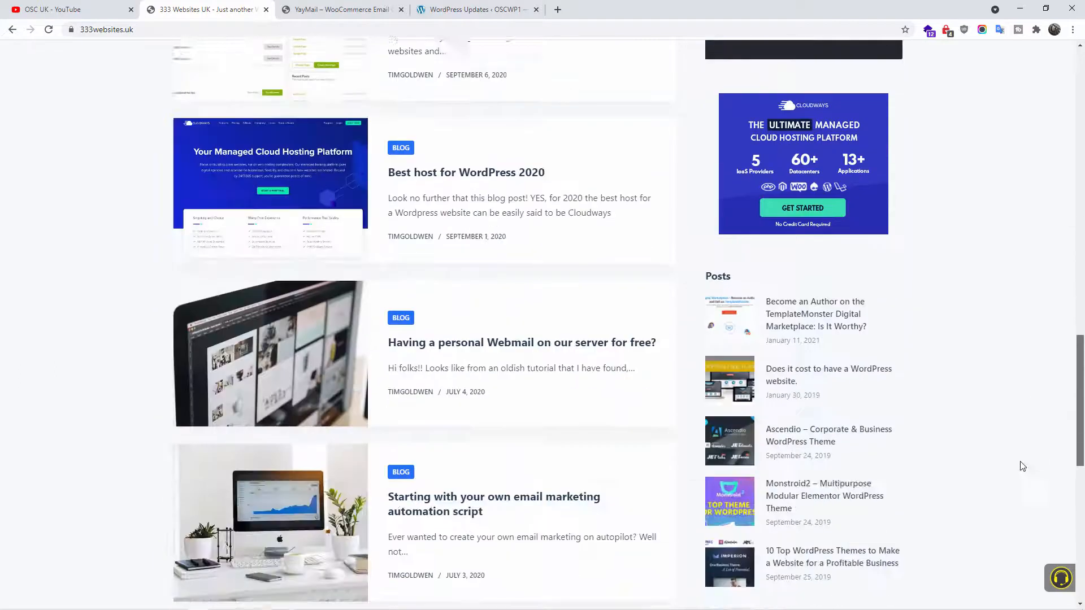
{"action": "scroll", "coordinate": [1034, 339], "scroll_direction": "up", "scroll_amount": 20}
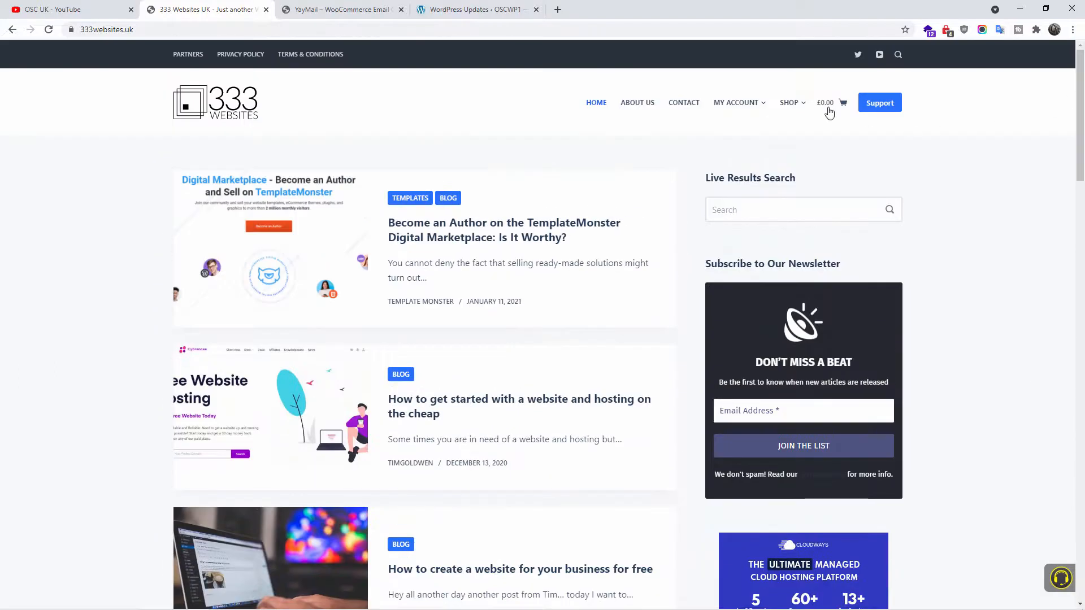
{"action": "mouse_move", "coordinate": [756, 114]}
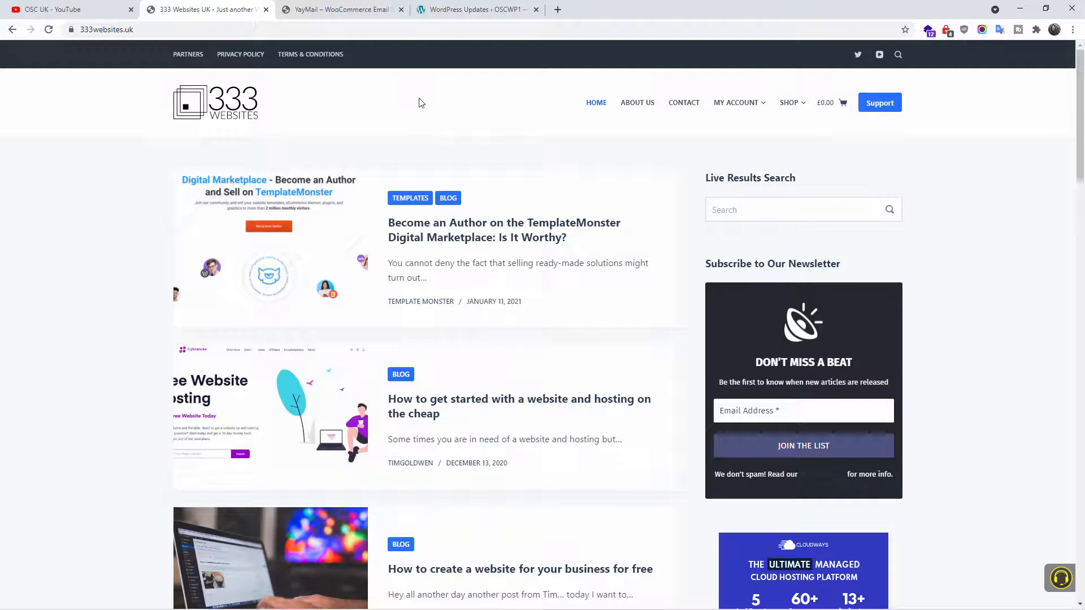
Copy the plugin title "YayMail – WooCommerce Email Customizer" from its WordPress.org page and close that page
{"action": "left_click", "coordinate": [364, 9]}
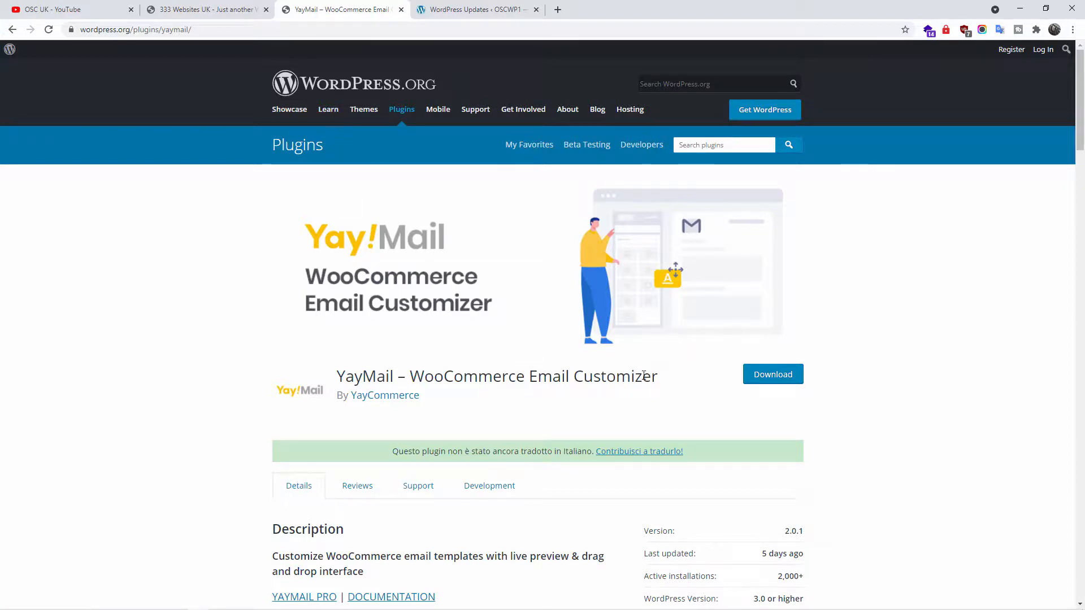
{"action": "left_click_drag", "start_coordinate": [659, 377], "coordinate": [336, 376]}
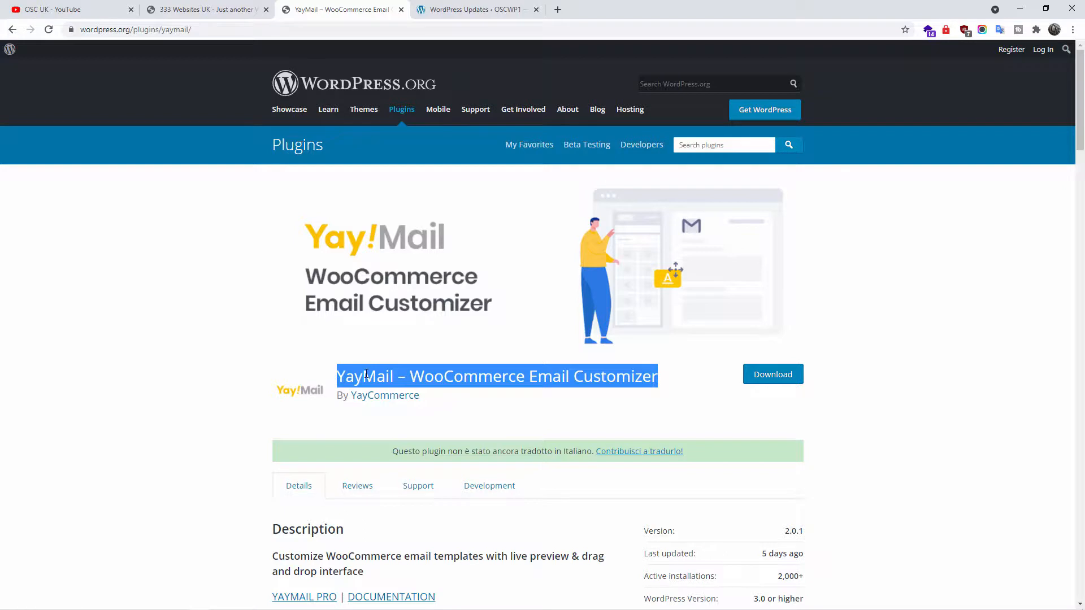
{"action": "right_click", "coordinate": [366, 374]}
{"action": "left_click", "coordinate": [384, 382]}
{"action": "left_click", "coordinate": [402, 9]}
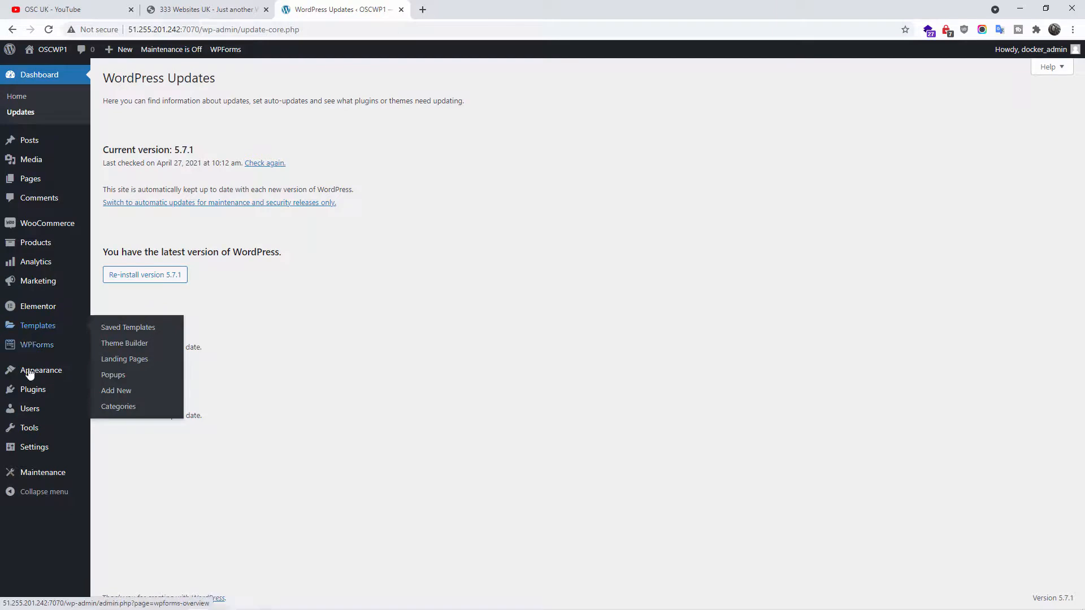
Search the site's Add Plugins page for the copied title "YayMail – WooCommerce Email Customizer"
{"action": "mouse_move", "coordinate": [29, 389]}
{"action": "left_click", "coordinate": [122, 411]}
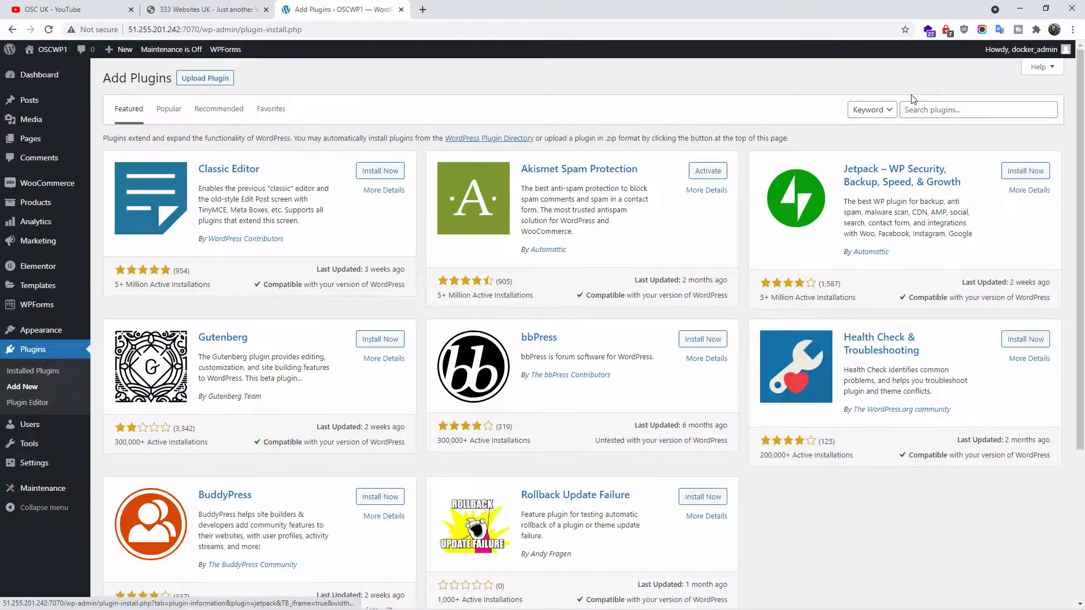
{"action": "left_click", "coordinate": [922, 112]}
{"action": "right_click", "coordinate": [921, 111]}
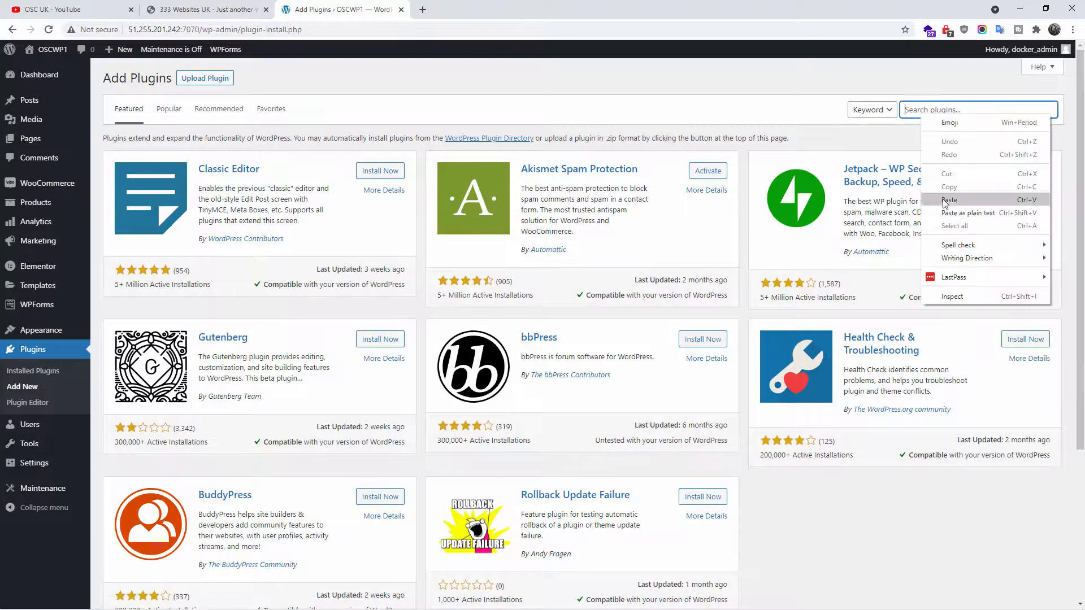
{"action": "left_click", "coordinate": [940, 199]}
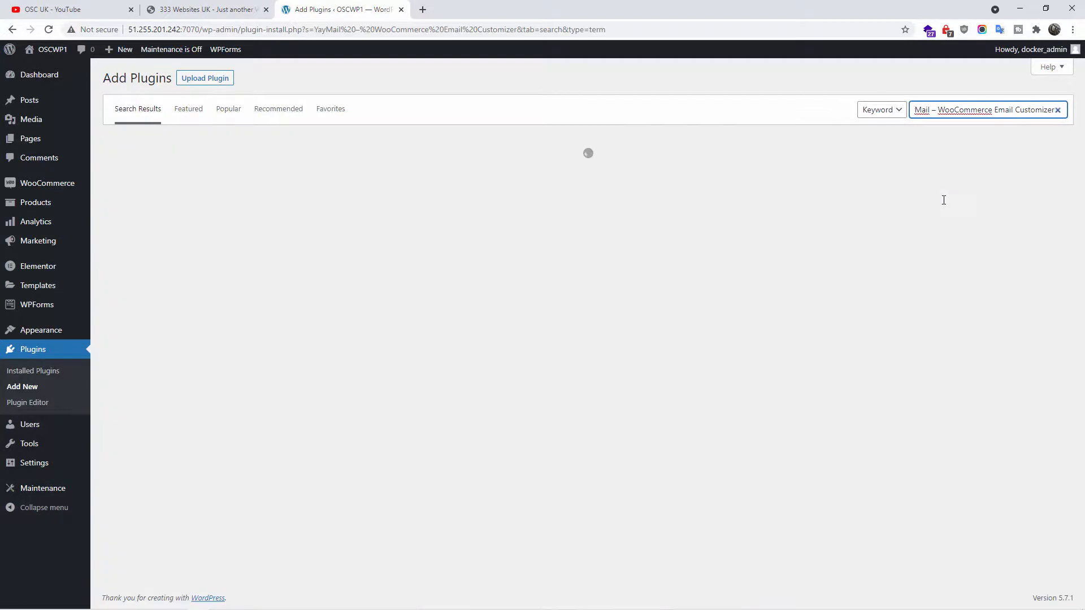
Shorten the plugin search term to "YayMail"
{"action": "key", "text": "BackSpace"}
{"action": "key", "text": "BackSpace"}
{"action": "key", "text": "BackSpace"}
{"action": "key", "text": "BackSpace"}
{"action": "key", "text": "BackSpace"}
{"action": "key", "text": "BackSpace"}
{"action": "key", "text": "BackSpace"}
{"action": "key", "text": "BackSpace"}
{"action": "key", "text": "BackSpace"}
{"action": "key", "text": "BackSpace"}
{"action": "key", "text": "BackSpace"}
{"action": "key", "text": "BackSpace"}
{"action": "key", "text": "BackSpace"}
{"action": "key", "text": "BackSpace"}
{"action": "key", "text": "BackSpace"}
{"action": "key", "text": "BackSpace"}
{"action": "key", "text": "BackSpace"}
{"action": "key", "text": "BackSpace"}
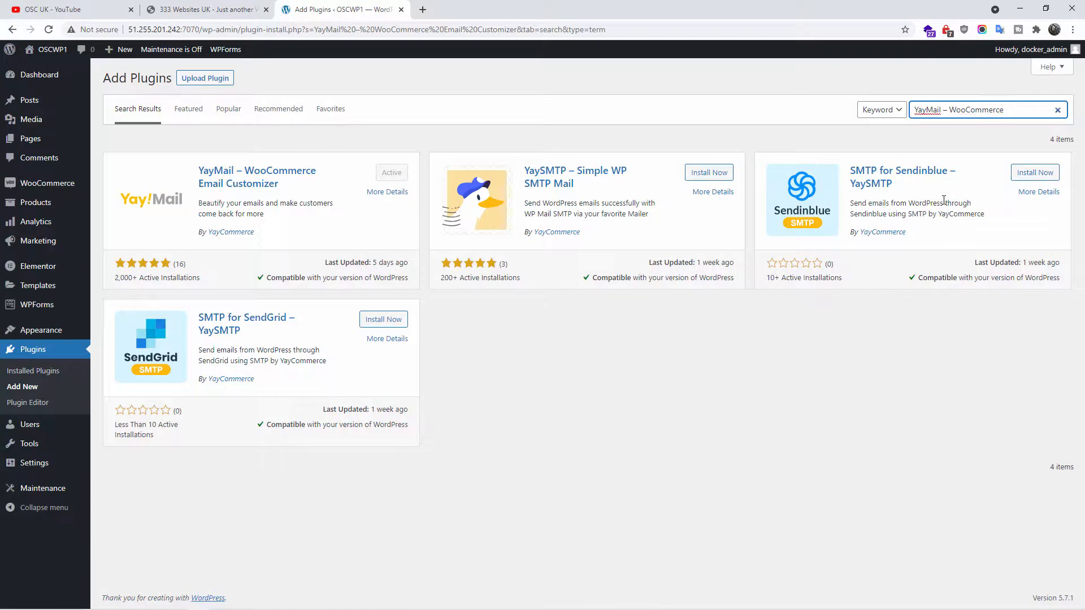
{"action": "key", "text": "BackSpace"}
{"action": "key", "text": "BackSpace"}
{"action": "key", "text": "BackSpace"}
{"action": "key", "text": "BackSpace"}
{"action": "key", "text": "BackSpace"}
{"action": "key", "text": "BackSpace"}
{"action": "key", "text": "BackSpace"}
{"action": "key", "text": "BackSpace"}
{"action": "key", "text": "BackSpace"}
{"action": "key", "text": "BackSpace"}
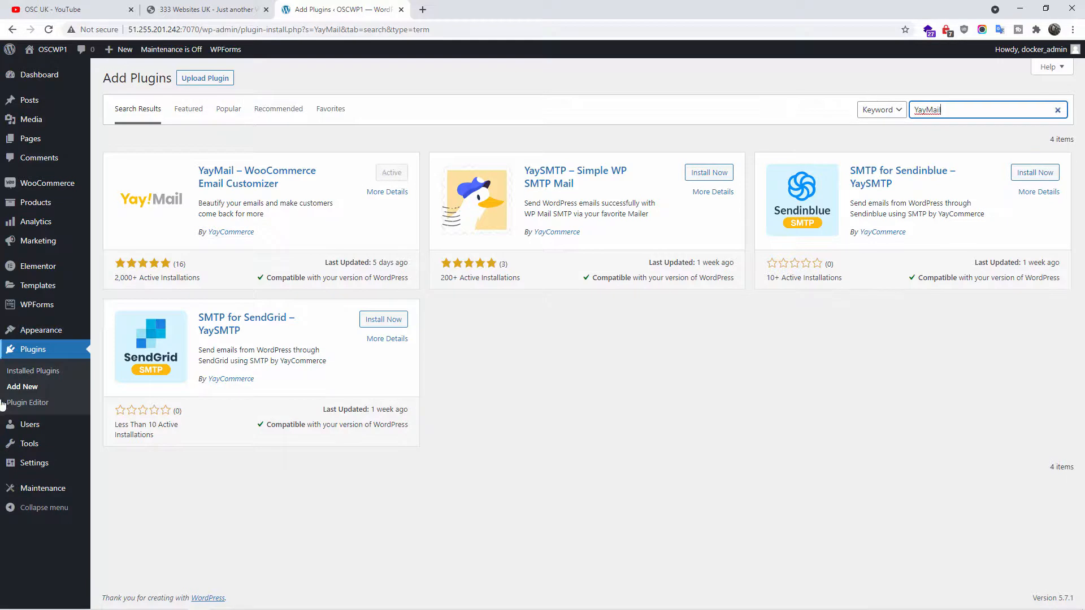
Open WooCommerce's Email Customizer and choose the New order email template
{"action": "mouse_move", "coordinate": [75, 189]}
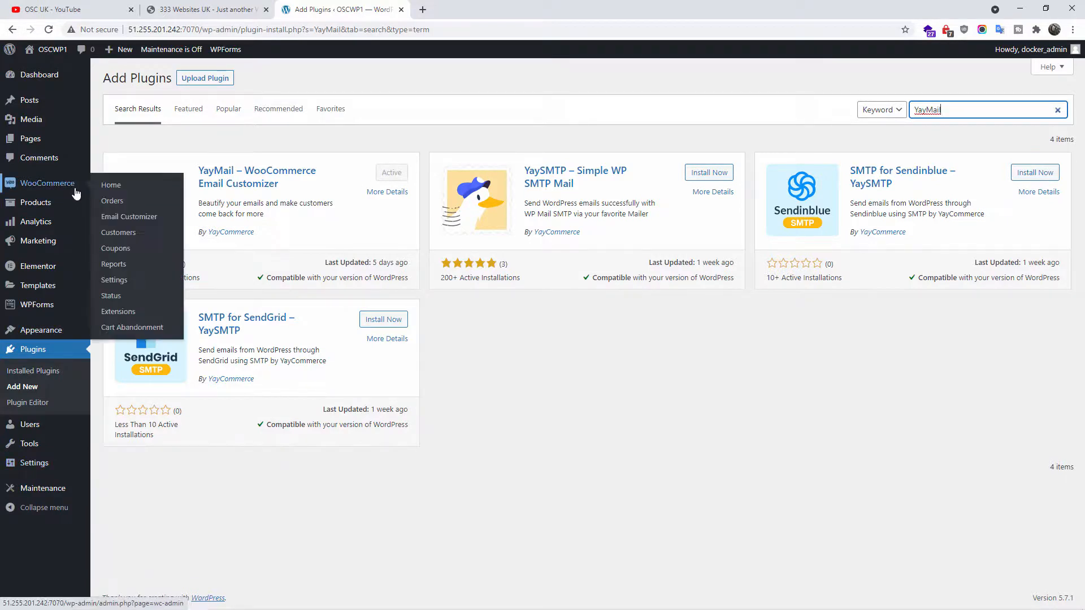
{"action": "left_click", "coordinate": [135, 218]}
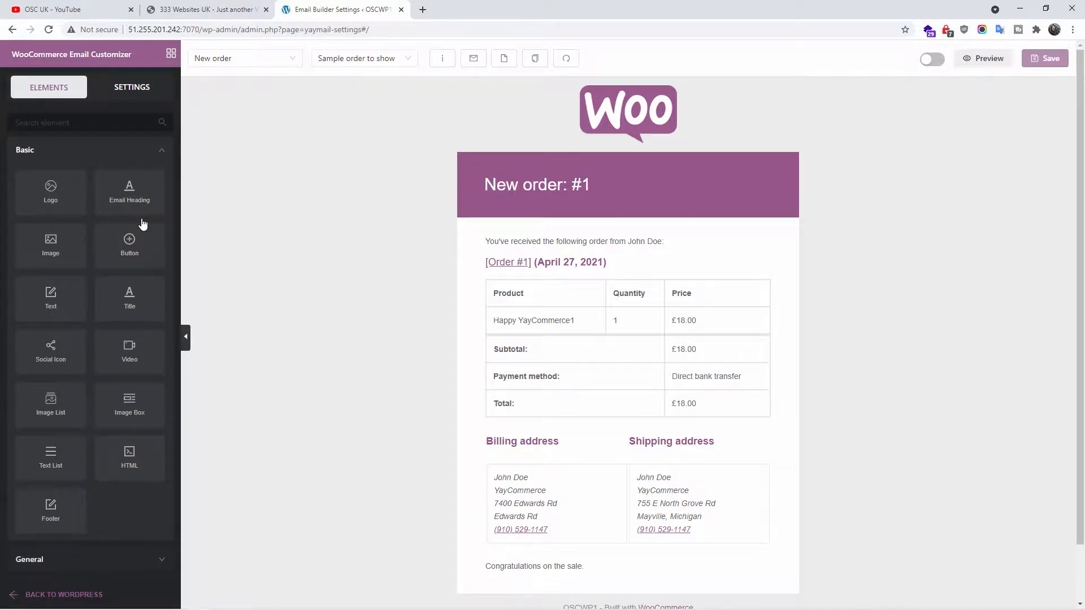
{"action": "left_click_drag", "start_coordinate": [1080, 159], "coordinate": [1052, 148]}
{"action": "left_click", "coordinate": [276, 66]}
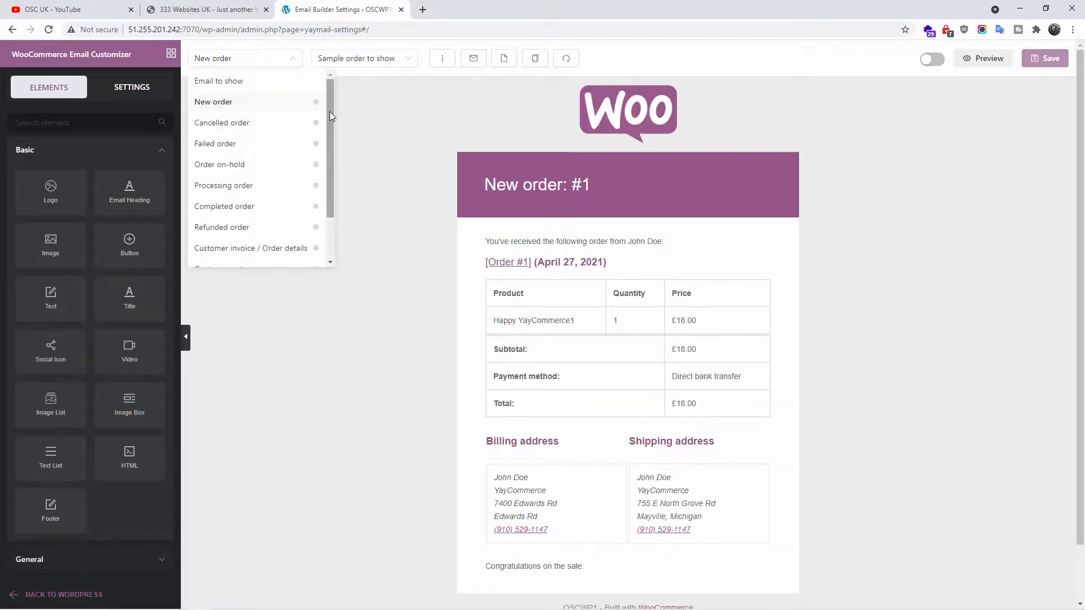
{"action": "left_click_drag", "start_coordinate": [330, 112], "coordinate": [344, 83]}
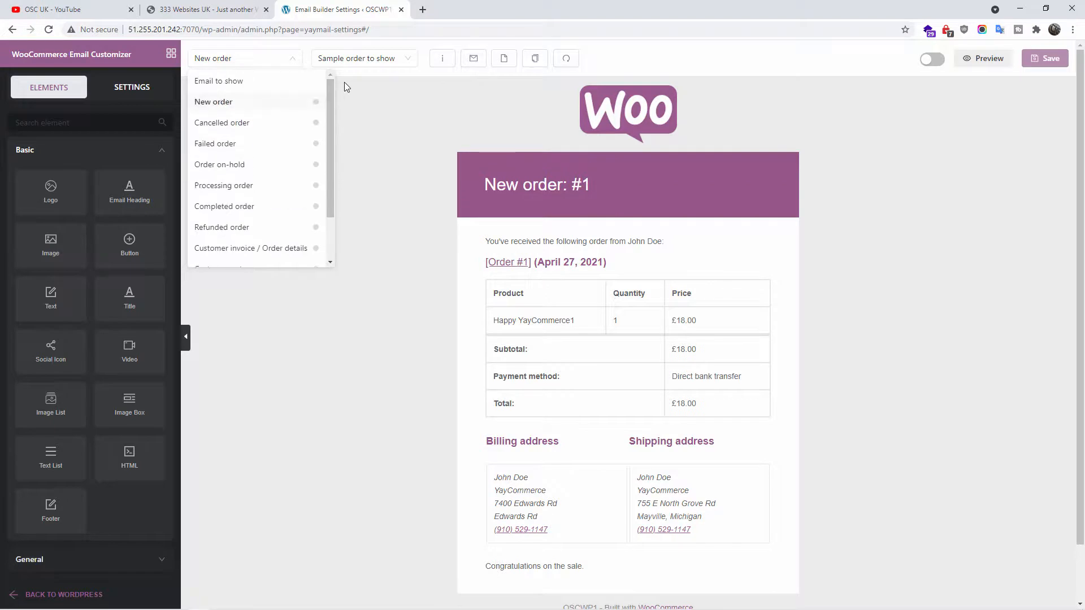
{"action": "left_click", "coordinate": [218, 107]}
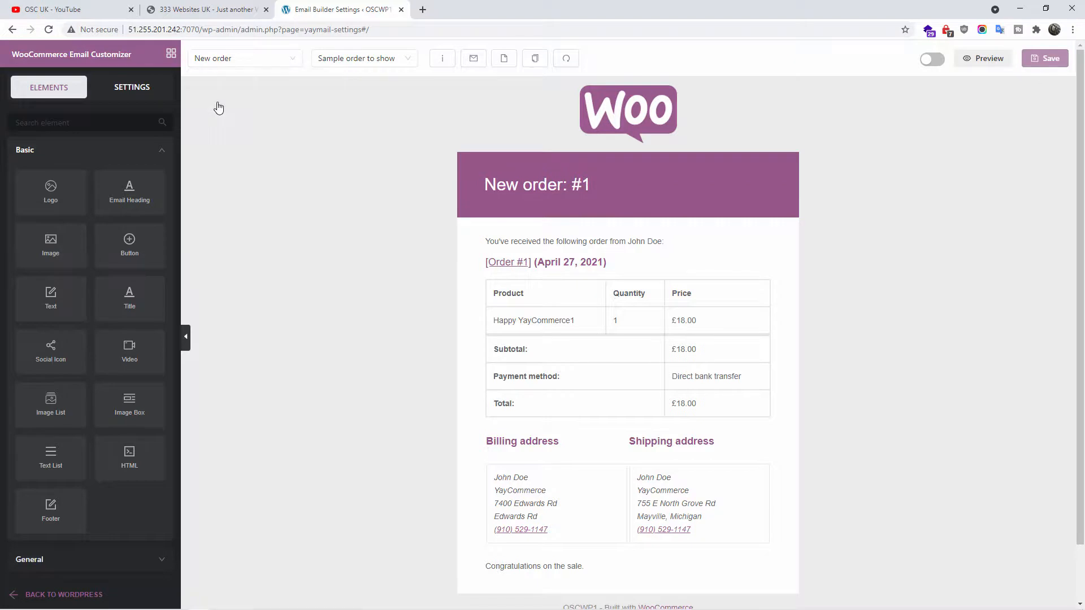
Examine the editing options of the New order email's logo, heading, order item, billing/shipping address and footer elements
{"action": "left_click", "coordinate": [657, 106]}
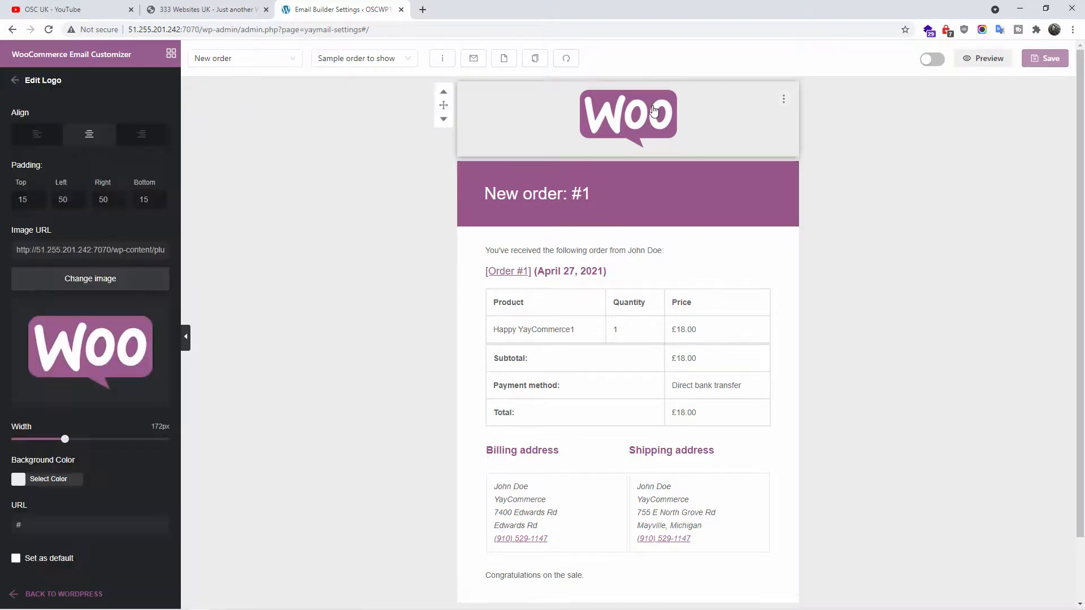
{"action": "left_click", "coordinate": [594, 187]}
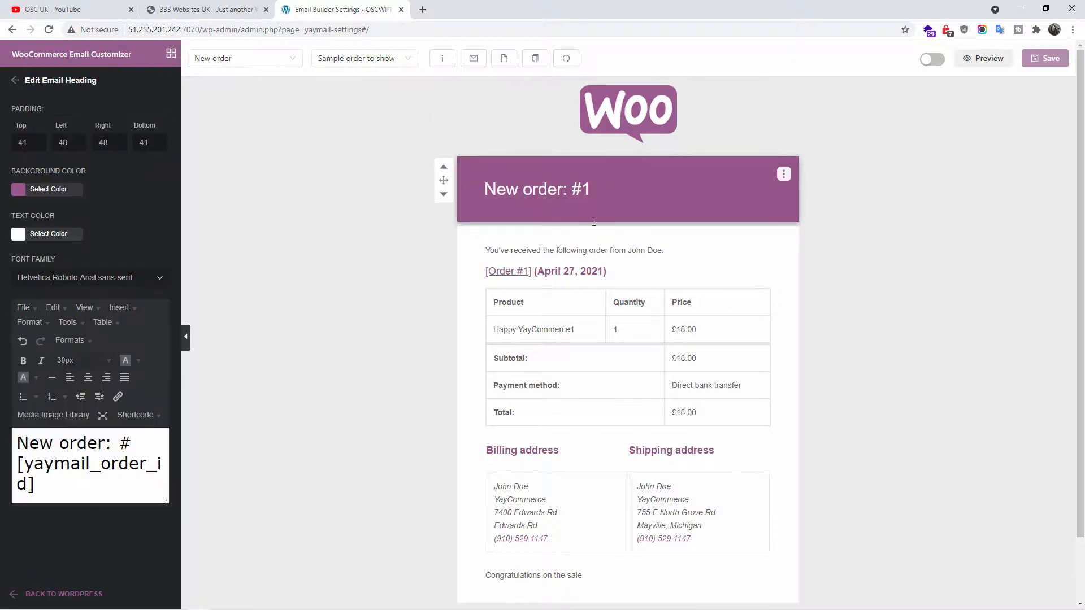
{"action": "left_click", "coordinate": [687, 249]}
{"action": "left_click", "coordinate": [704, 273]}
{"action": "scroll", "coordinate": [707, 294], "scroll_direction": "down", "scroll_amount": 1}
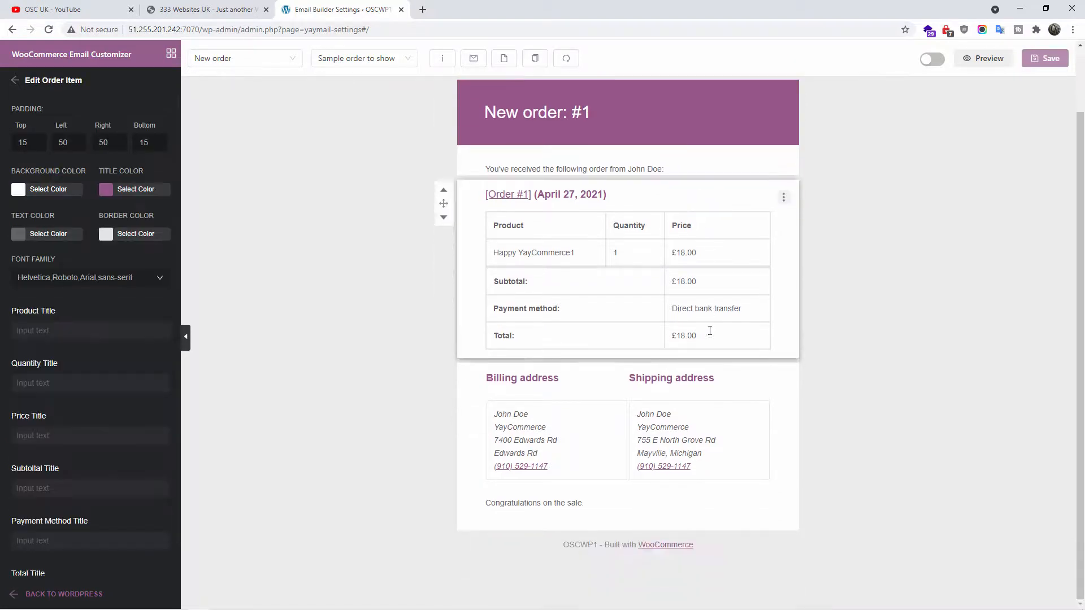
{"action": "left_click", "coordinate": [738, 394]}
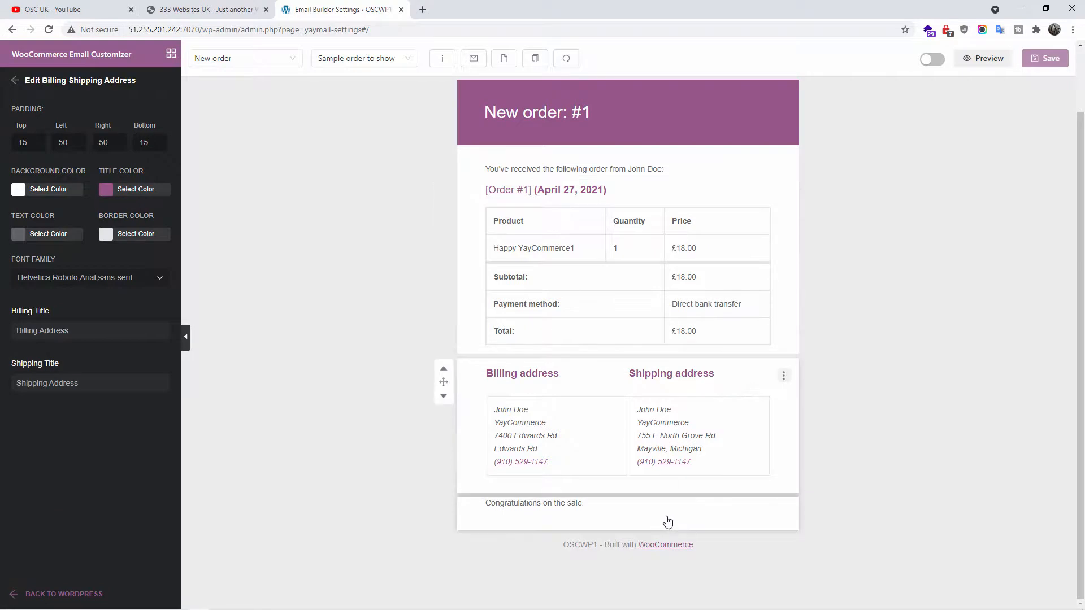
{"action": "left_click", "coordinate": [667, 522]}
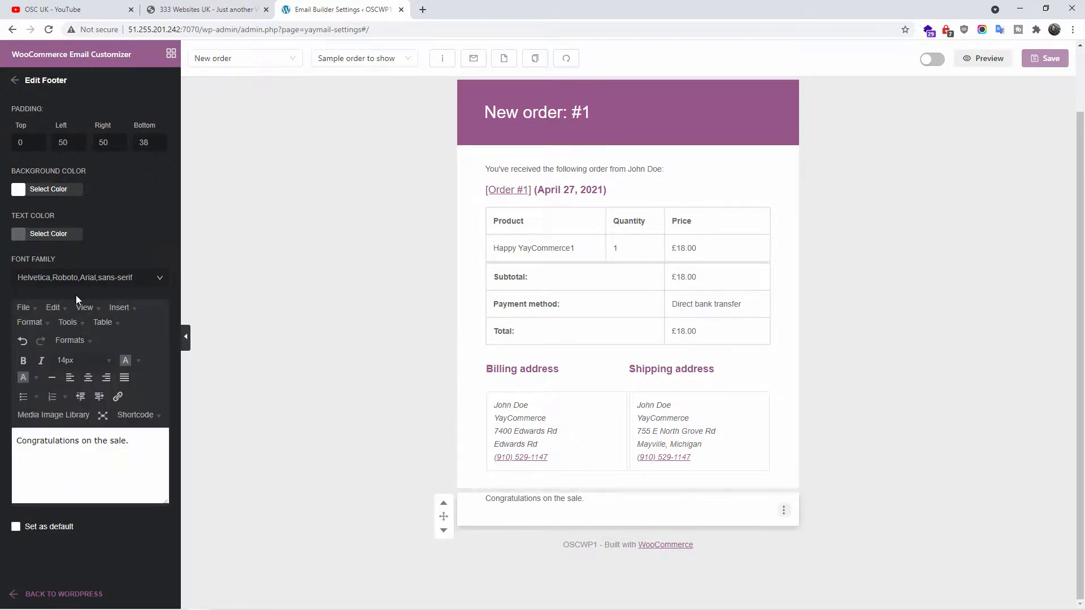
{"action": "scroll", "coordinate": [659, 285], "scroll_direction": "up", "scroll_amount": 1}
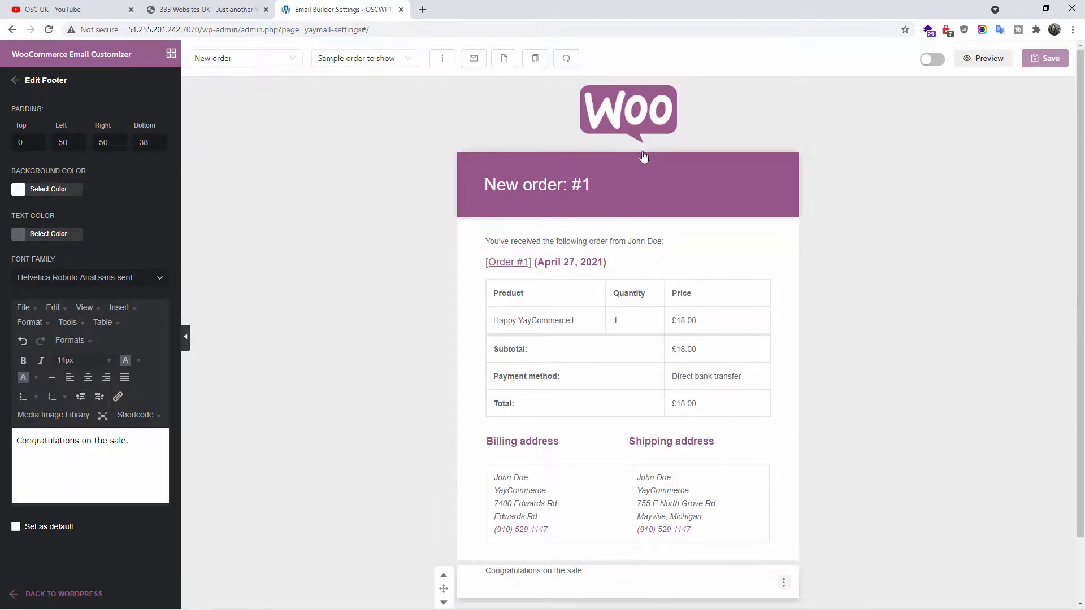
Replace the email's Woo logo with plants-store-logo-green.svg from the media library
{"action": "left_click", "coordinate": [648, 127]}
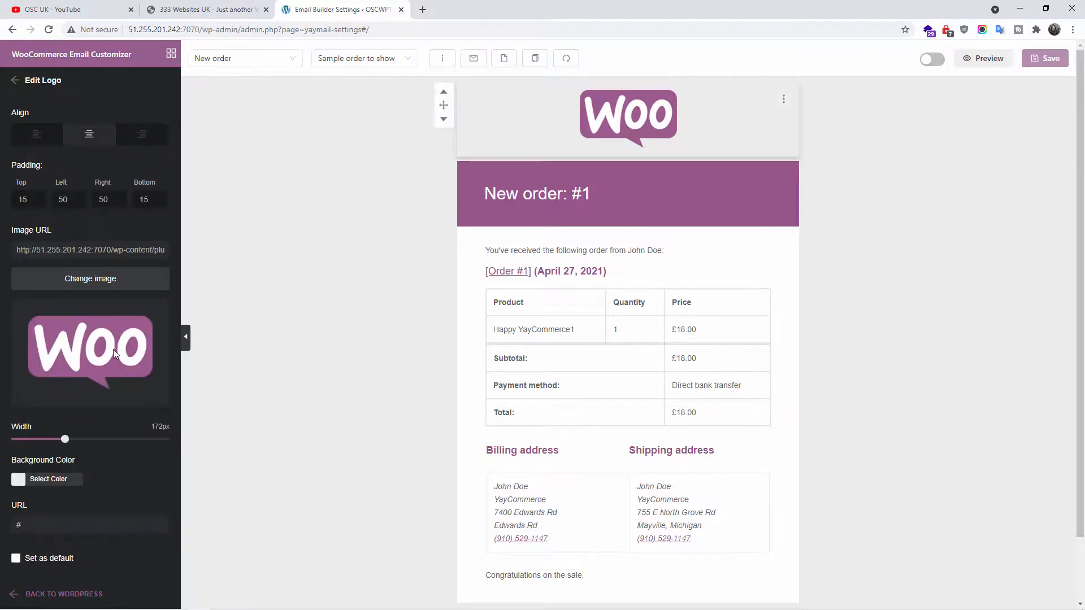
{"action": "left_click", "coordinate": [96, 284]}
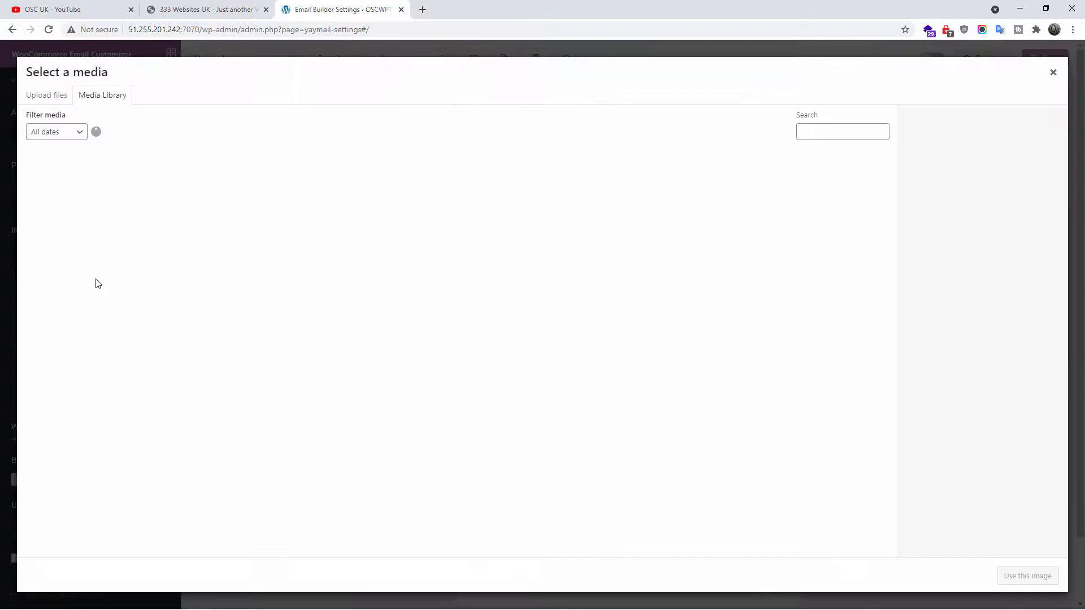
{"action": "left_click", "coordinate": [311, 190]}
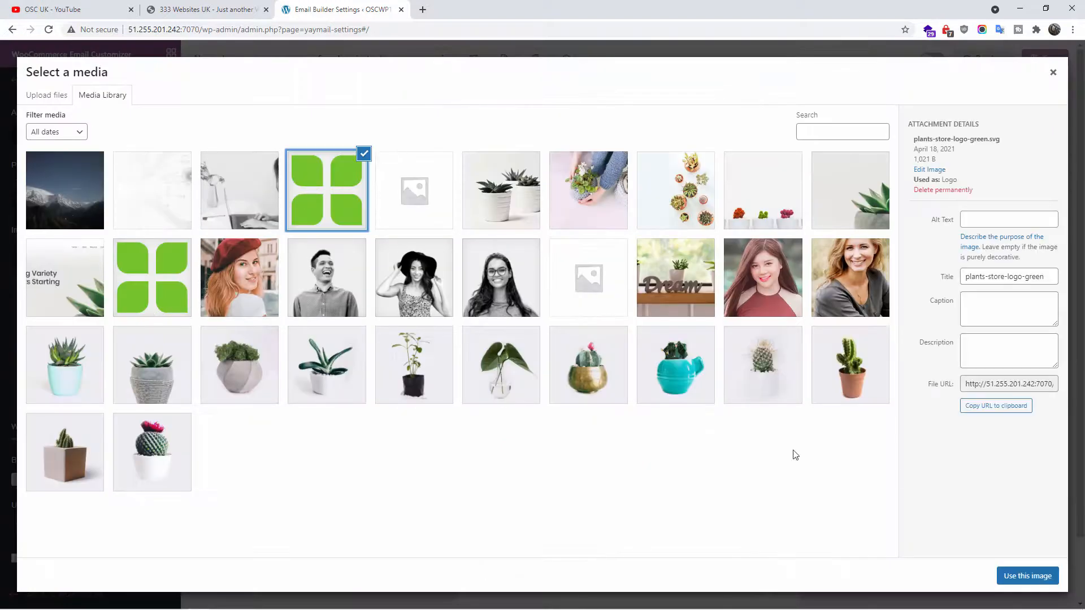
{"action": "left_click", "coordinate": [1027, 575]}
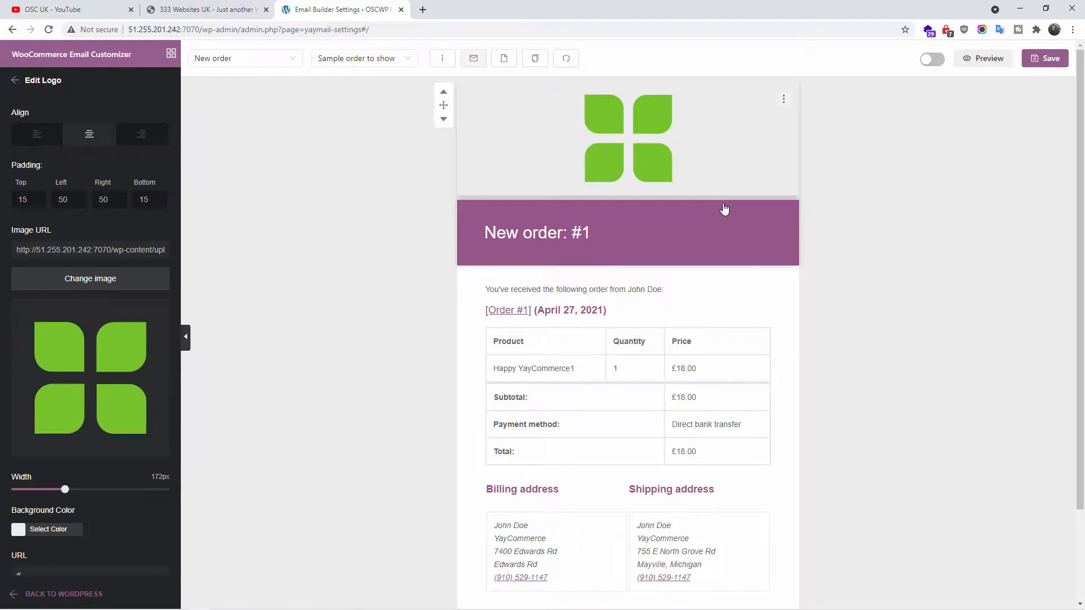
Try adding the sample characters "yrtryrtyrtyr" after "You've" in the email's intro text, and delete them again
{"action": "left_click", "coordinate": [673, 244]}
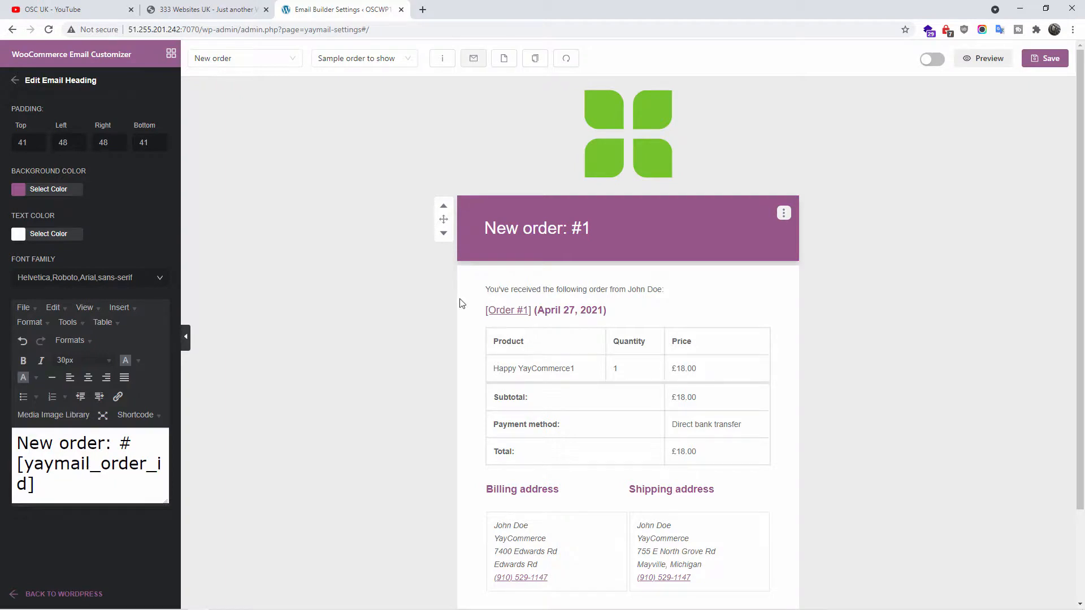
{"action": "left_click", "coordinate": [613, 289]}
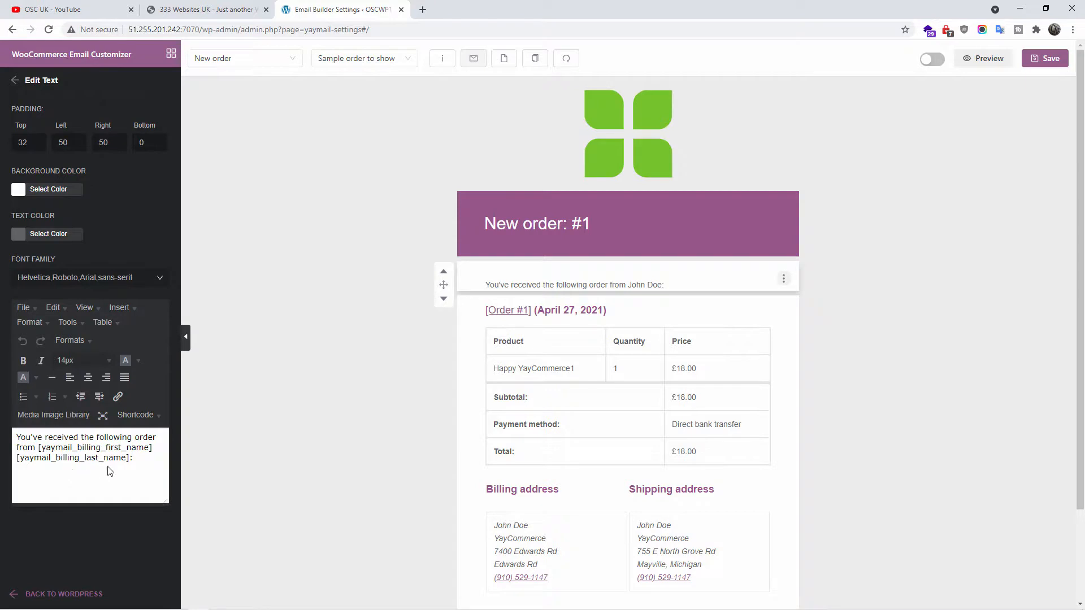
{"action": "left_click", "coordinate": [42, 437]}
{"action": "type", "text": "yrtryrtyrtyr"}
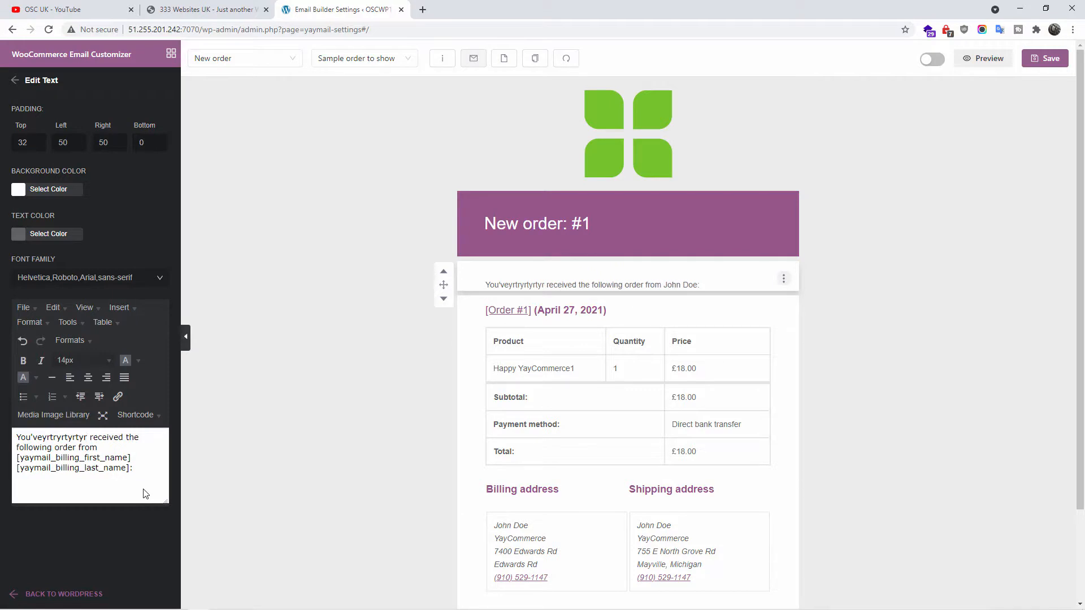
{"action": "key", "text": "BackSpace"}
{"action": "key", "text": "BackSpace"}
{"action": "key", "text": "BackSpace"}
{"action": "key", "text": "BackSpace"}
{"action": "key", "text": "BackSpace"}
{"action": "key", "text": "BackSpace"}
{"action": "key", "text": "BackSpace"}
{"action": "key", "text": "BackSpace"}
{"action": "key", "text": "BackSpace"}
Review the order item and billing/shipping address settings, and save the New order template
{"action": "left_click", "coordinate": [791, 386]}
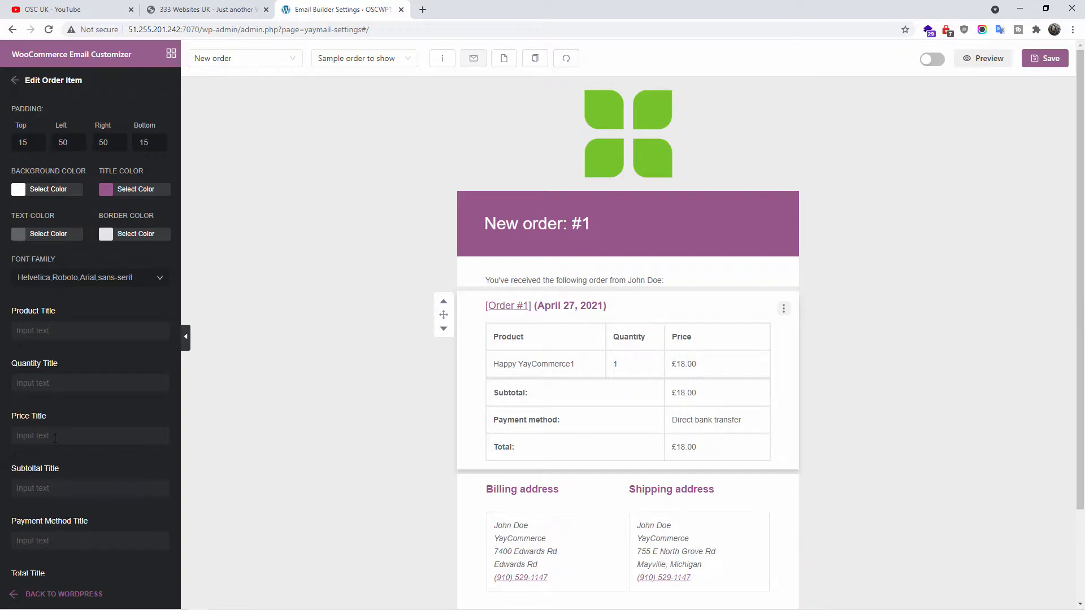
{"action": "scroll", "coordinate": [62, 423], "scroll_direction": "down", "scroll_amount": 1}
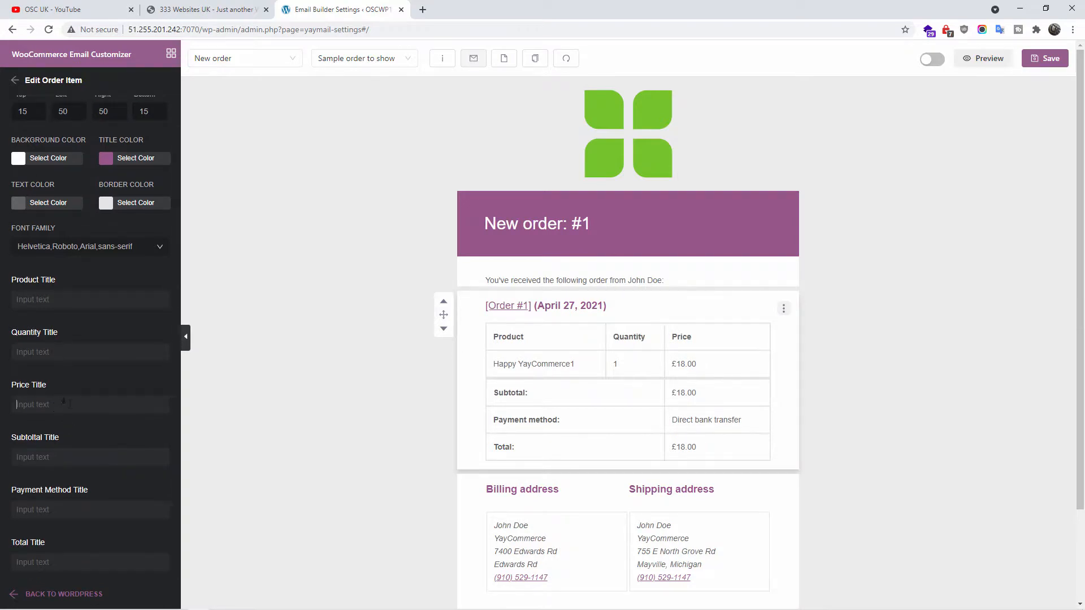
{"action": "left_click", "coordinate": [758, 493]}
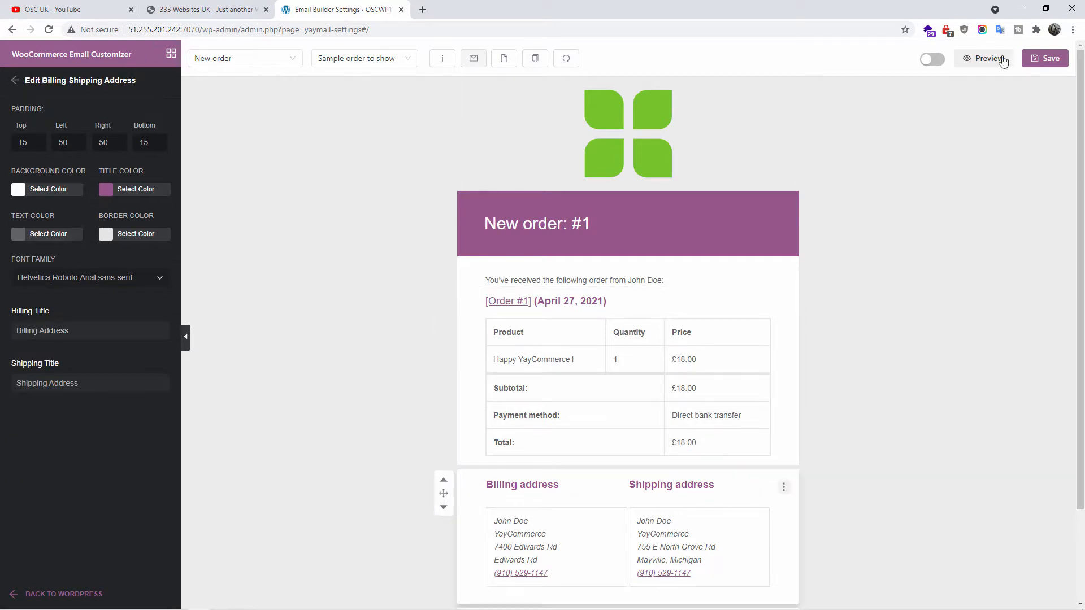
{"action": "left_click", "coordinate": [1049, 62]}
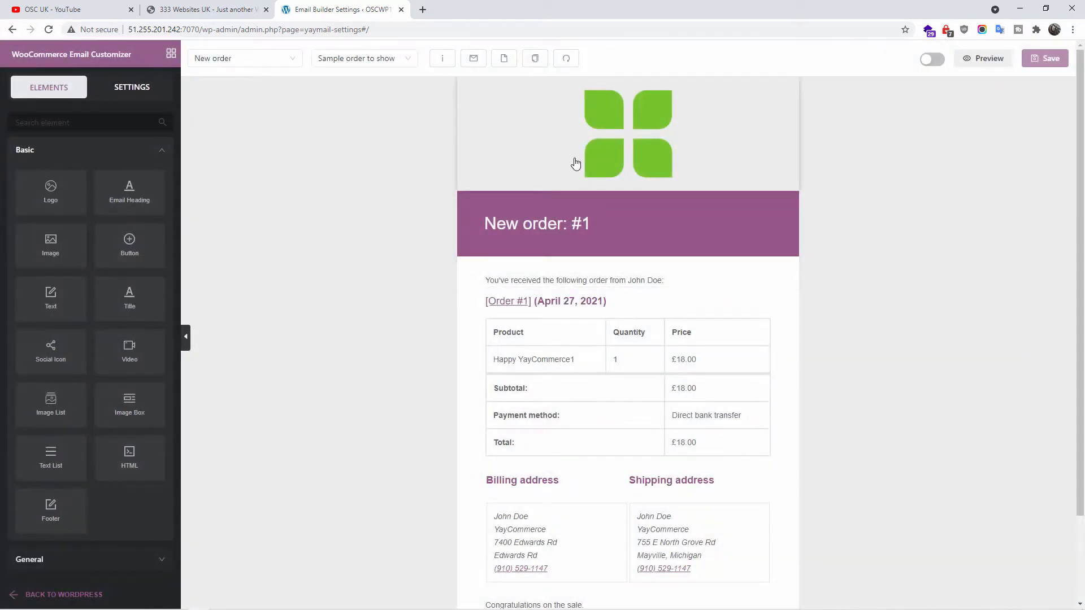
In the Cancelled order template, replace the Woo logo with the green four-leaf logo from the media library and save the template
{"action": "left_click", "coordinate": [278, 59]}
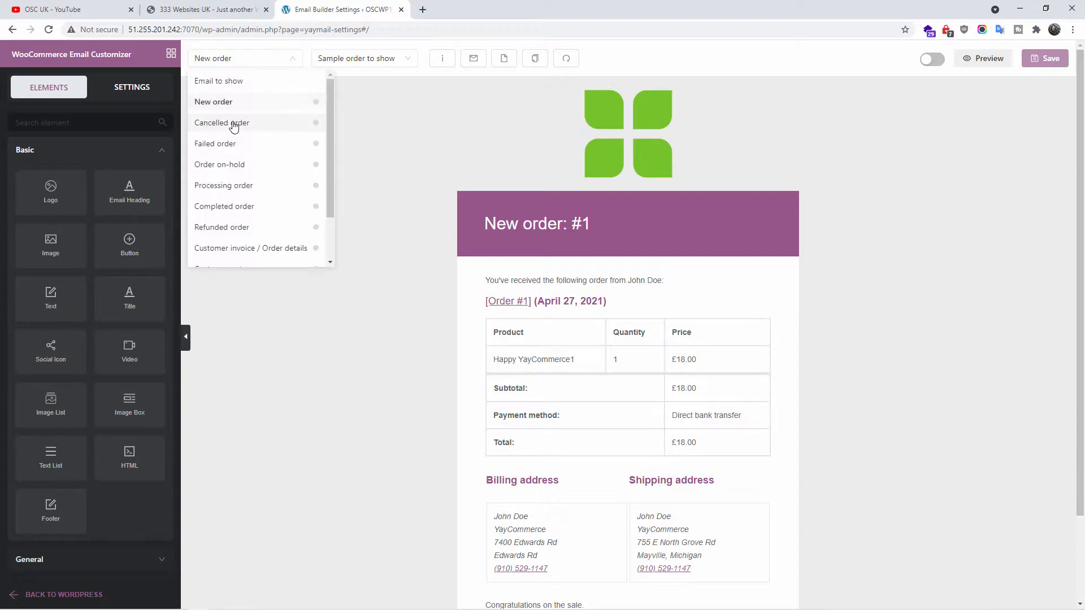
{"action": "left_click", "coordinate": [232, 123]}
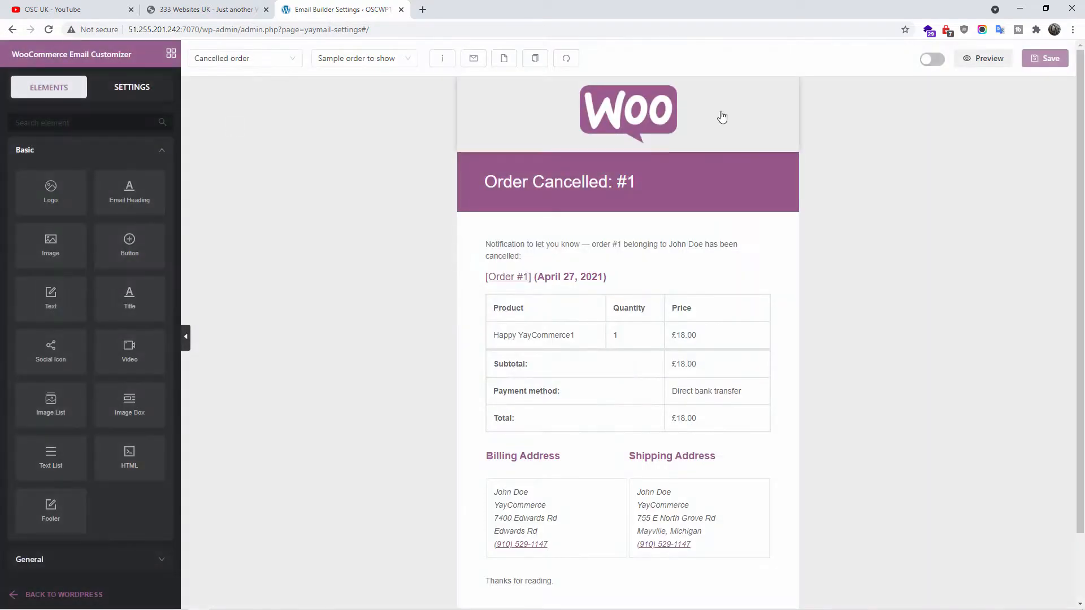
{"action": "left_click", "coordinate": [720, 116]}
{"action": "left_click", "coordinate": [83, 280]}
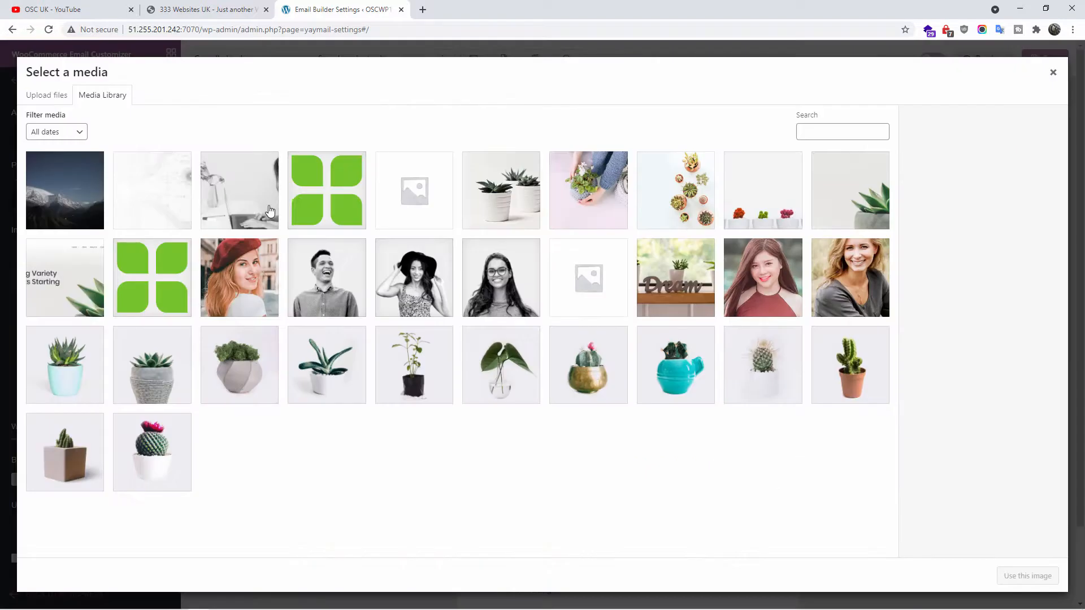
{"action": "left_click", "coordinate": [327, 188]}
{"action": "left_click", "coordinate": [1012, 575]}
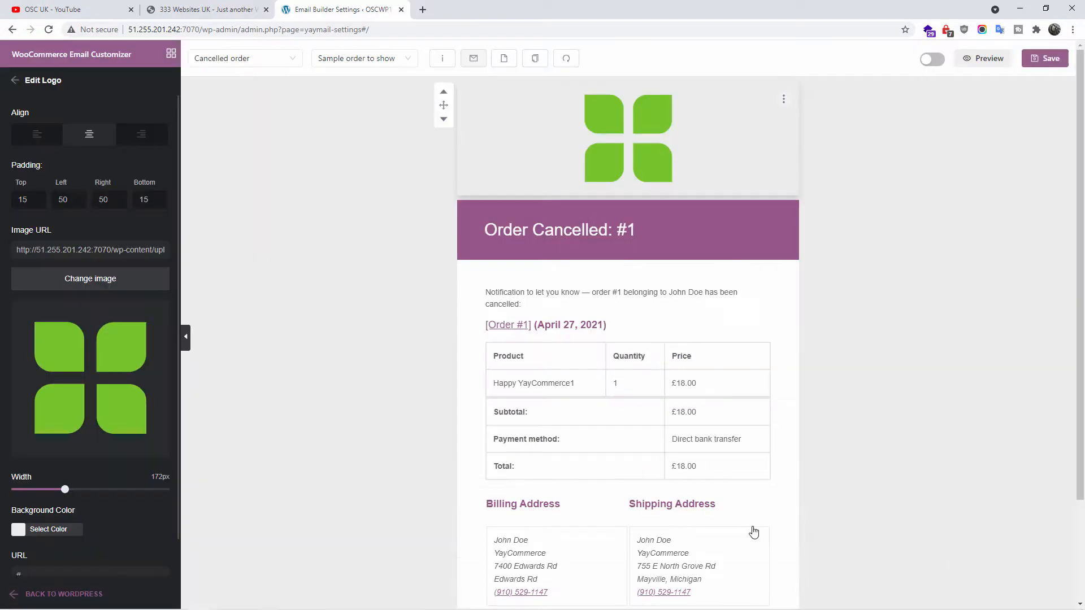
{"action": "left_click", "coordinate": [1050, 62]}
Look through the list of available email templates, from New order to New account, without changing the selected template
{"action": "left_click", "coordinate": [240, 62]}
{"action": "scroll", "coordinate": [242, 212], "scroll_direction": "down", "scroll_amount": 1}
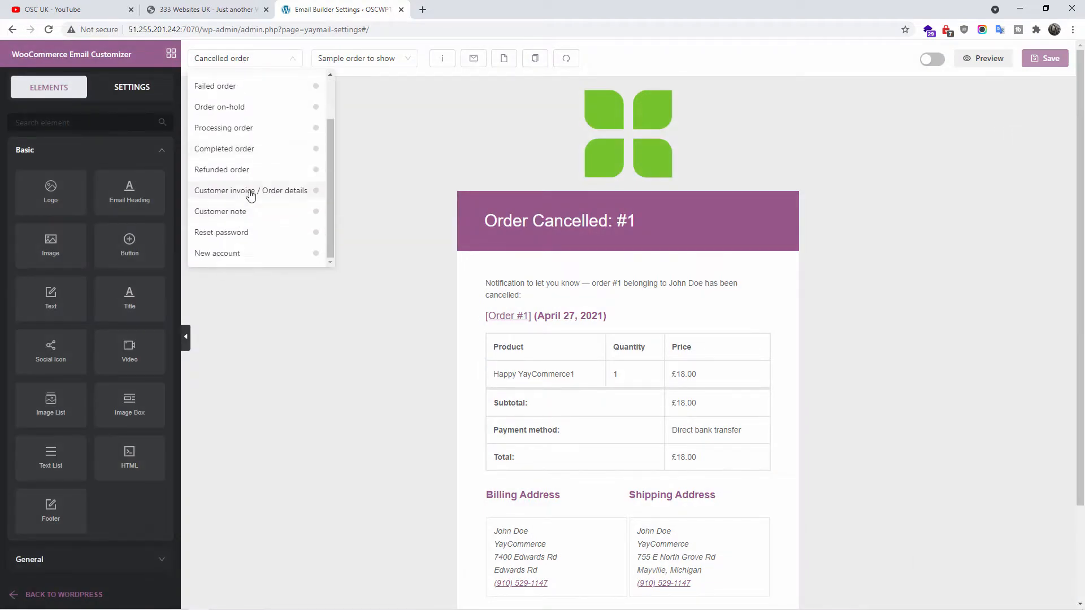
{"action": "scroll", "coordinate": [265, 194], "scroll_direction": "up", "scroll_amount": 1}
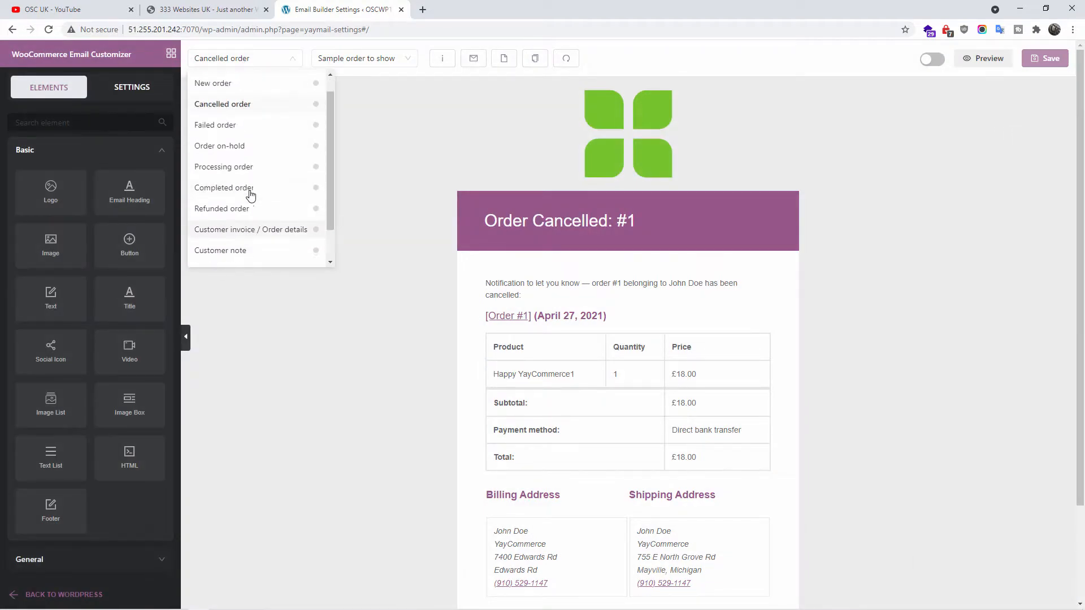
{"action": "left_click", "coordinate": [302, 371]}
Try adding an image element below the Cancelled order heading, using the potted succulents photo from the media library
{"action": "scroll", "coordinate": [596, 317], "scroll_direction": "down", "scroll_amount": 2}
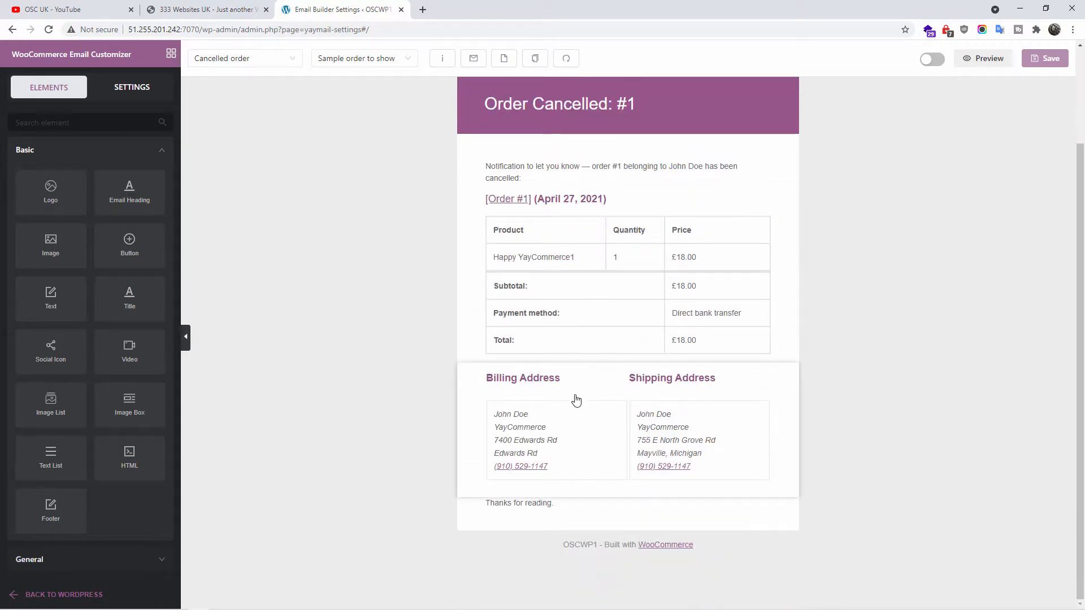
{"action": "left_click_drag", "start_coordinate": [50, 246], "coordinate": [553, 151]}
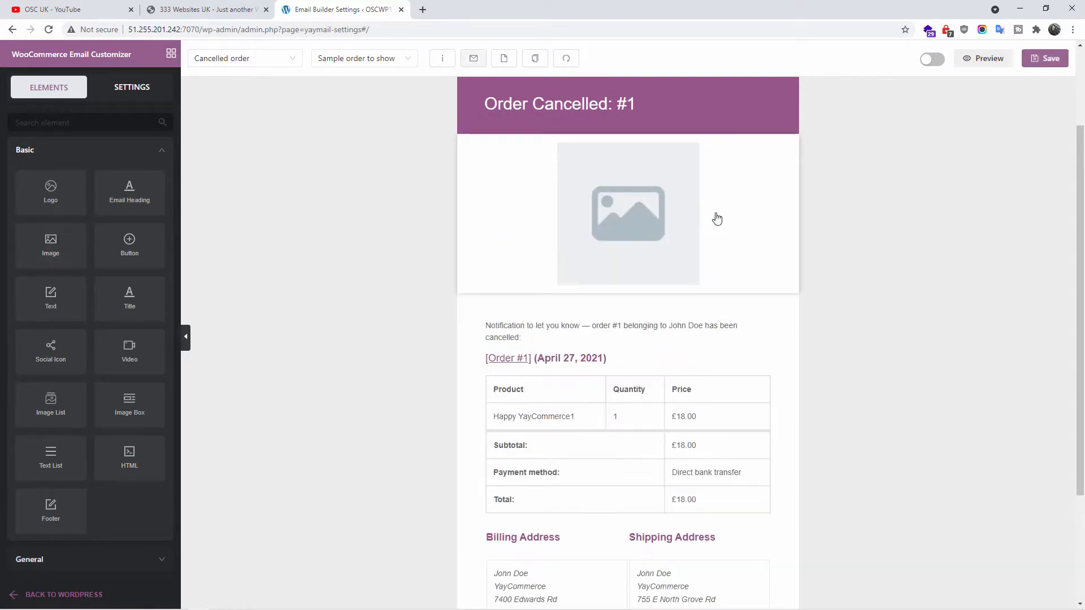
{"action": "left_click", "coordinate": [683, 230]}
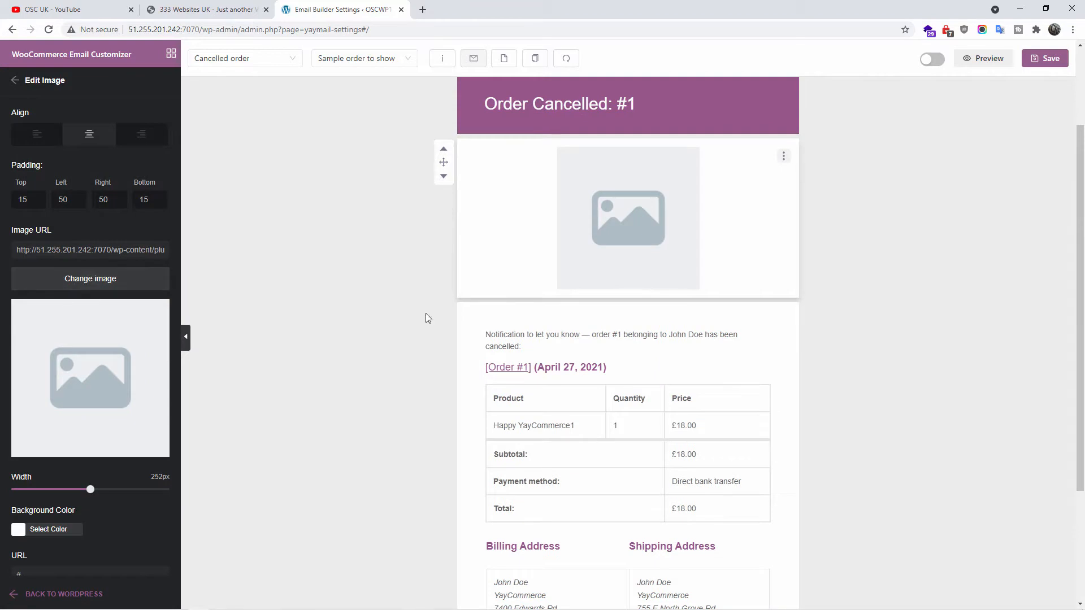
{"action": "scroll", "coordinate": [583, 248], "scroll_direction": "up", "scroll_amount": 2}
{"action": "scroll", "coordinate": [581, 249], "scroll_direction": "down", "scroll_amount": 3}
{"action": "scroll", "coordinate": [330, 275], "scroll_direction": "up", "scroll_amount": 3}
{"action": "left_click", "coordinate": [82, 288]}
{"action": "left_click", "coordinate": [209, 226]}
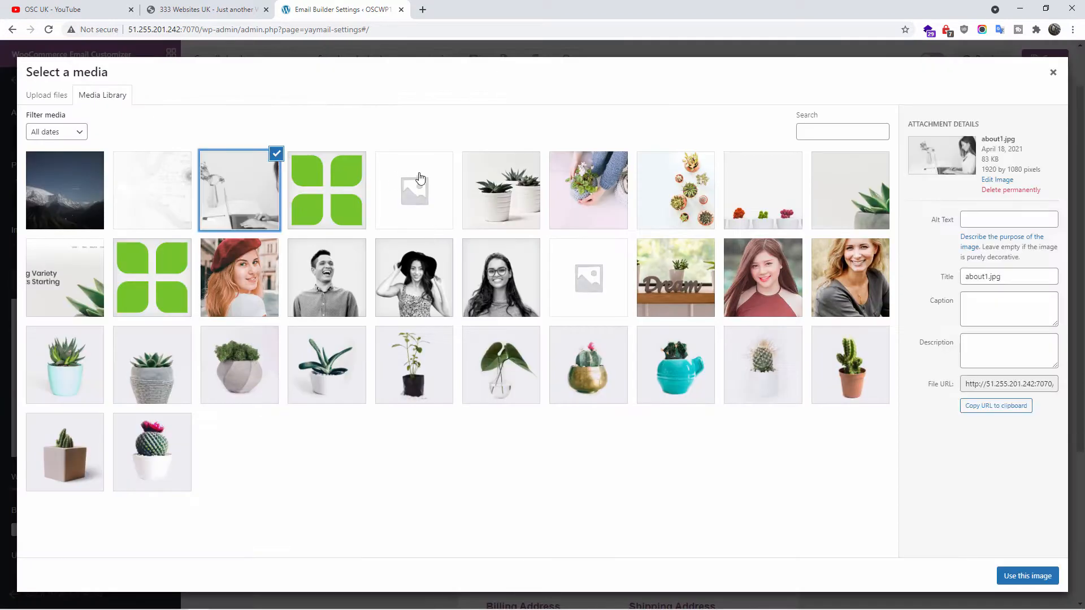
{"action": "left_click", "coordinate": [861, 205]}
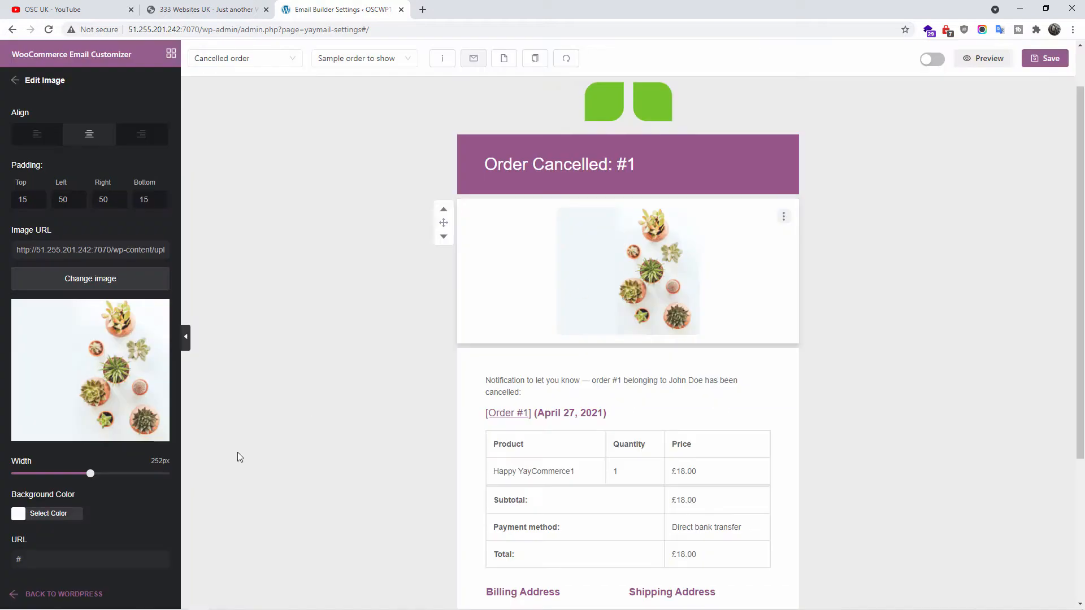
Widen the succulents image to 505 px, and remove the image element from the email
{"action": "mouse_move", "coordinate": [91, 475]}
{"action": "left_click_drag", "start_coordinate": [92, 475], "coordinate": [272, 440]}
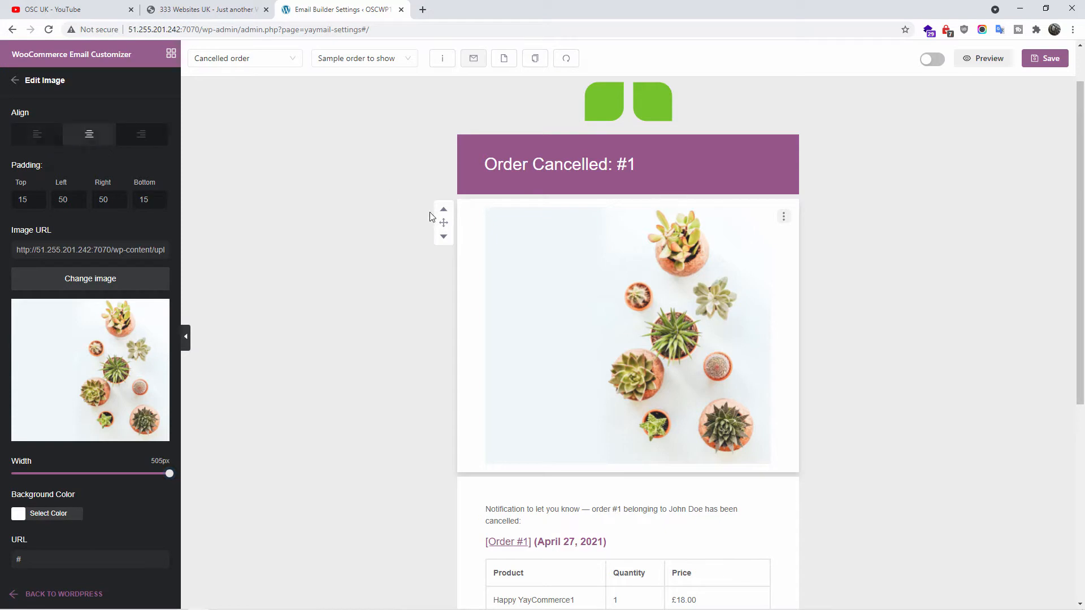
{"action": "left_click", "coordinate": [783, 217]}
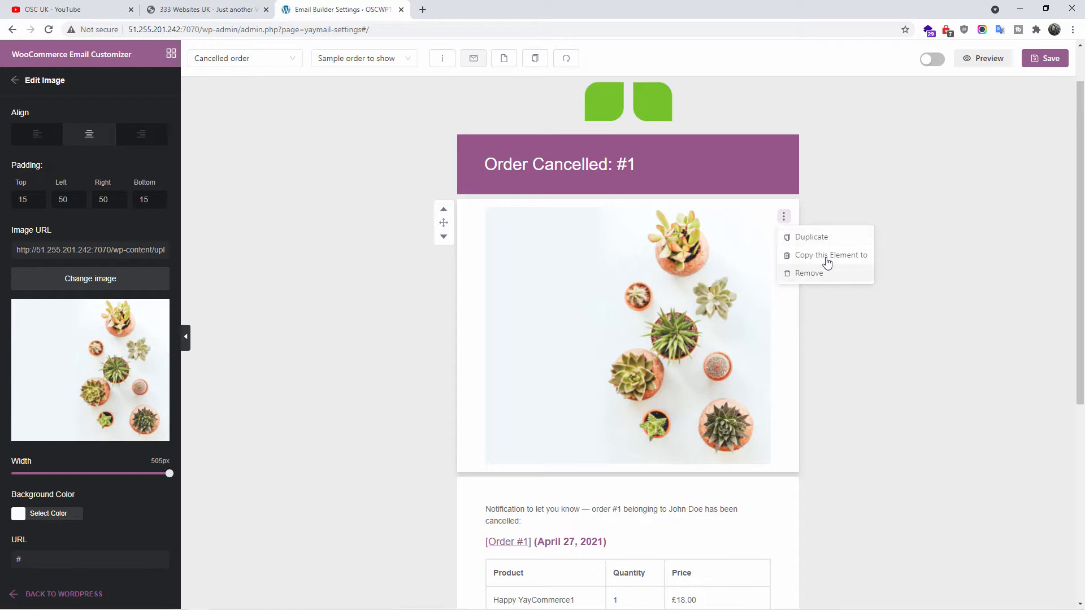
{"action": "left_click", "coordinate": [809, 274]}
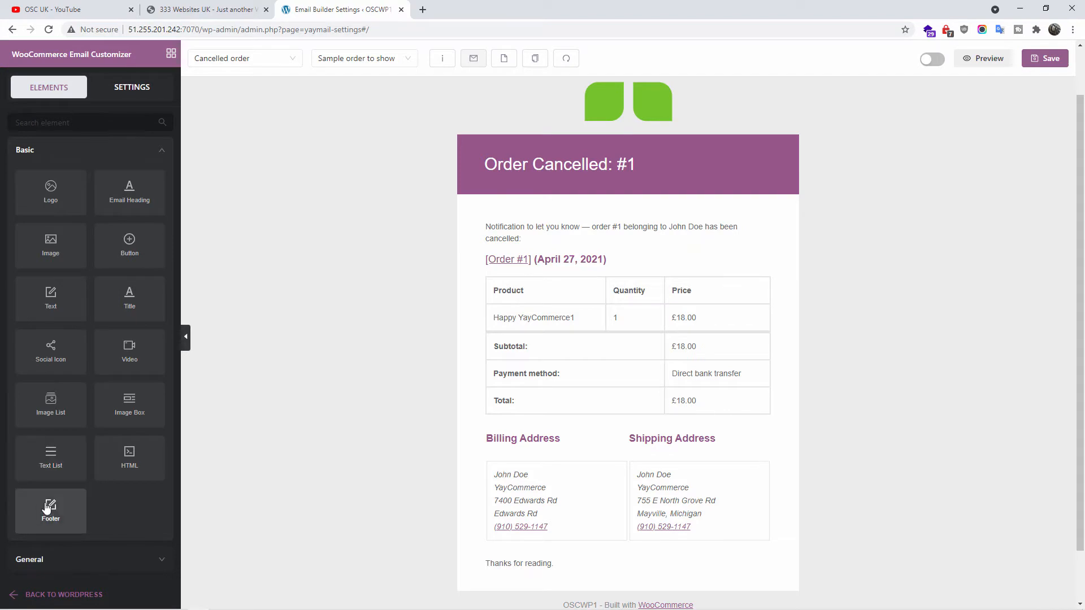
Review the General and WooCommerce elements, and add an Order Item Download element below the billing and shipping addresses
{"action": "scroll", "coordinate": [113, 479], "scroll_direction": "down", "scroll_amount": 1}
{"action": "left_click", "coordinate": [85, 534]}
{"action": "scroll", "coordinate": [73, 497], "scroll_direction": "down", "scroll_amount": 3}
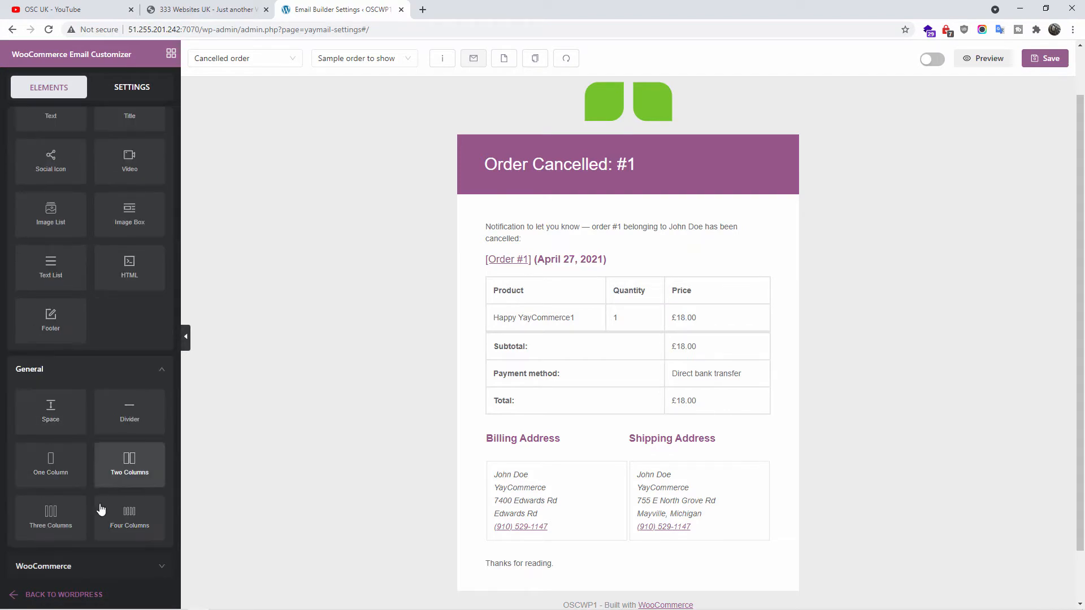
{"action": "left_click", "coordinate": [123, 567]}
{"action": "scroll", "coordinate": [122, 554], "scroll_direction": "down", "scroll_amount": 3}
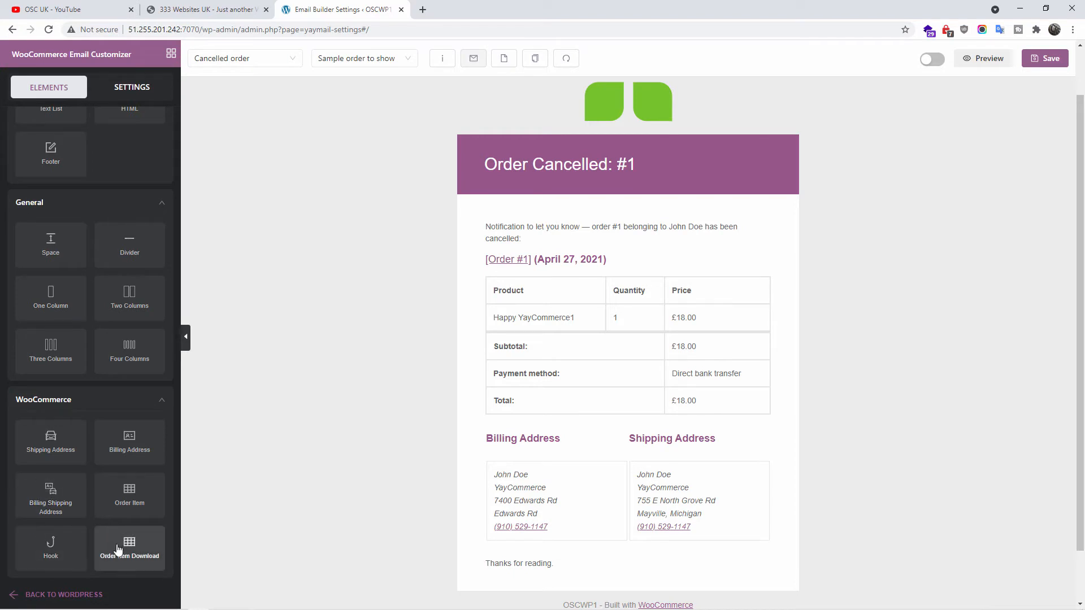
{"action": "left_click_drag", "start_coordinate": [127, 560], "coordinate": [662, 547]}
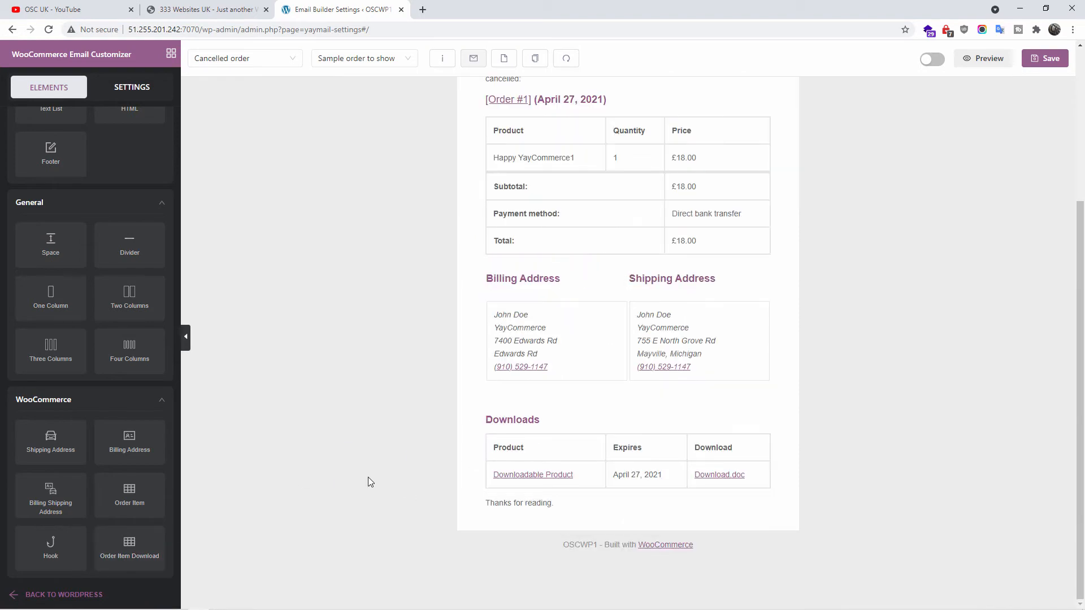
Insert a Hook element between the addresses and the Downloads table, and save the Cancelled order template
{"action": "left_click_drag", "start_coordinate": [50, 547], "coordinate": [570, 420]}
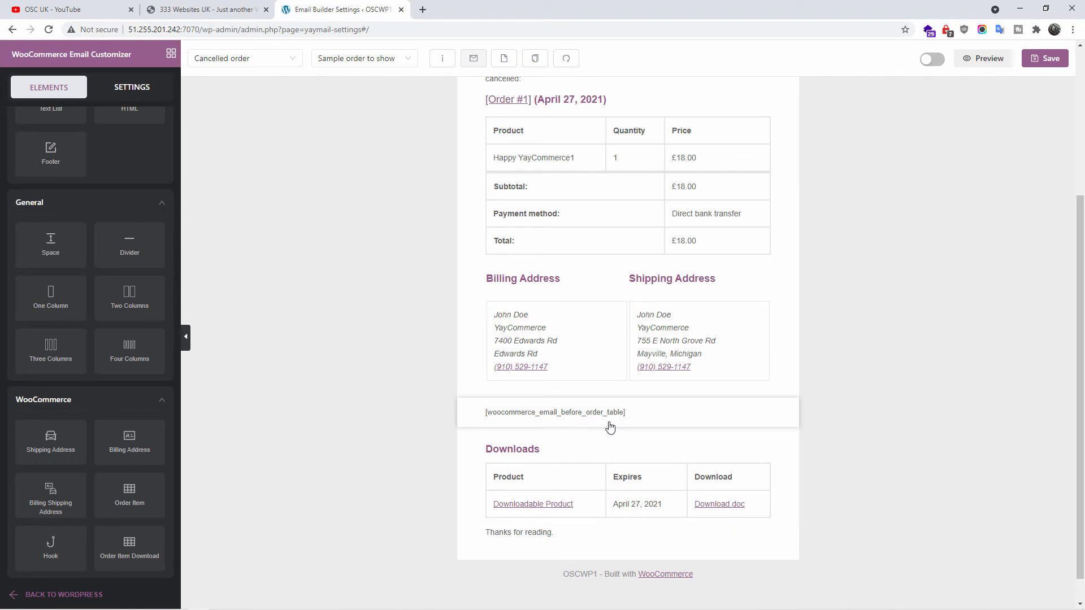
{"action": "scroll", "coordinate": [995, 307], "scroll_direction": "up", "scroll_amount": 4}
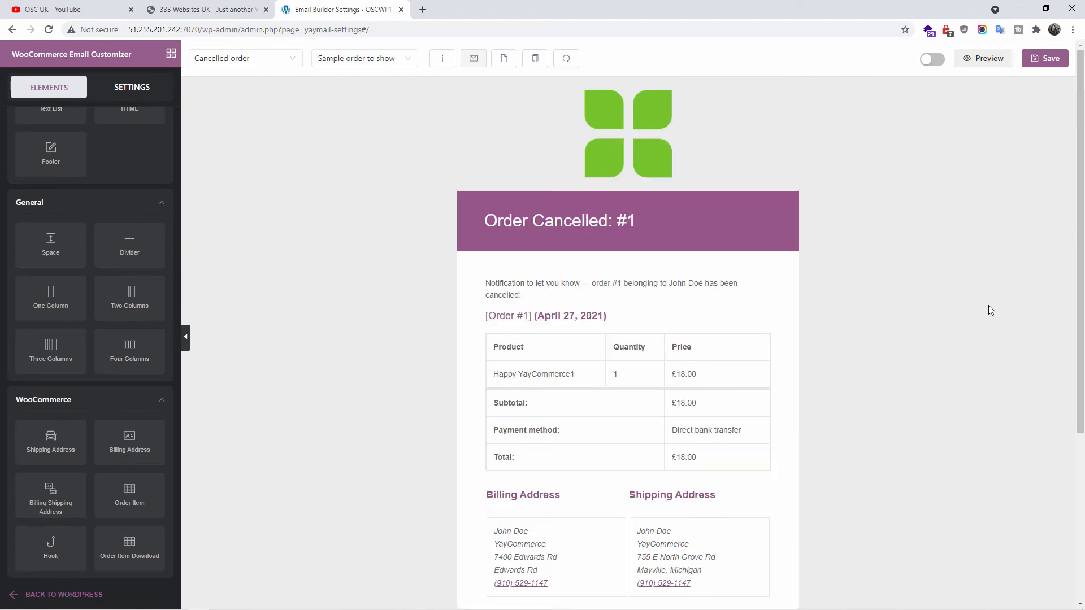
{"action": "left_click", "coordinate": [1046, 63]}
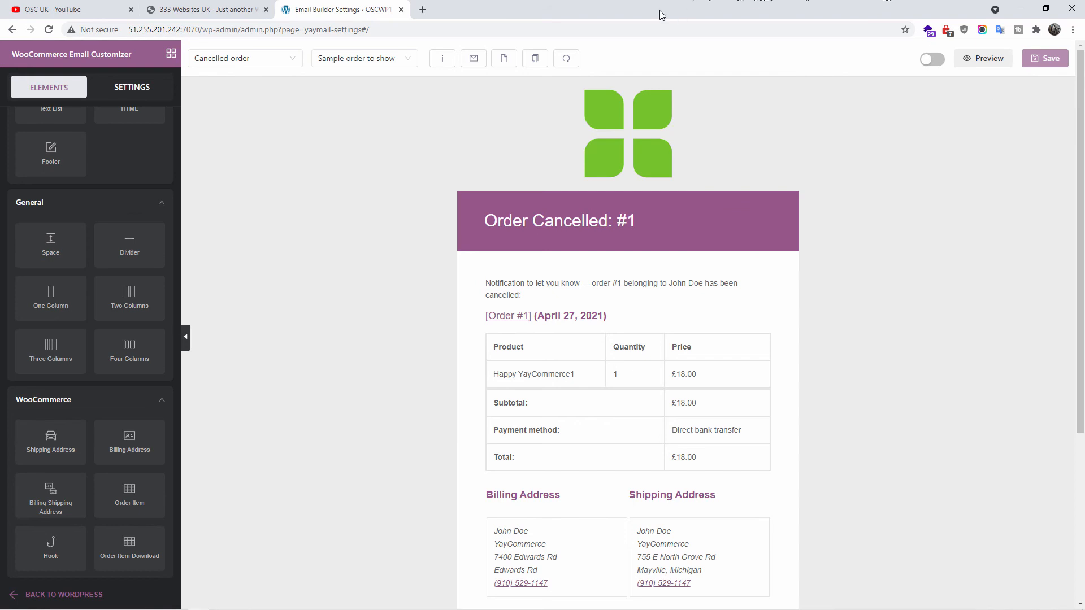
Switch to the open 333 Websites UK site
{"action": "left_click", "coordinate": [220, 3]}
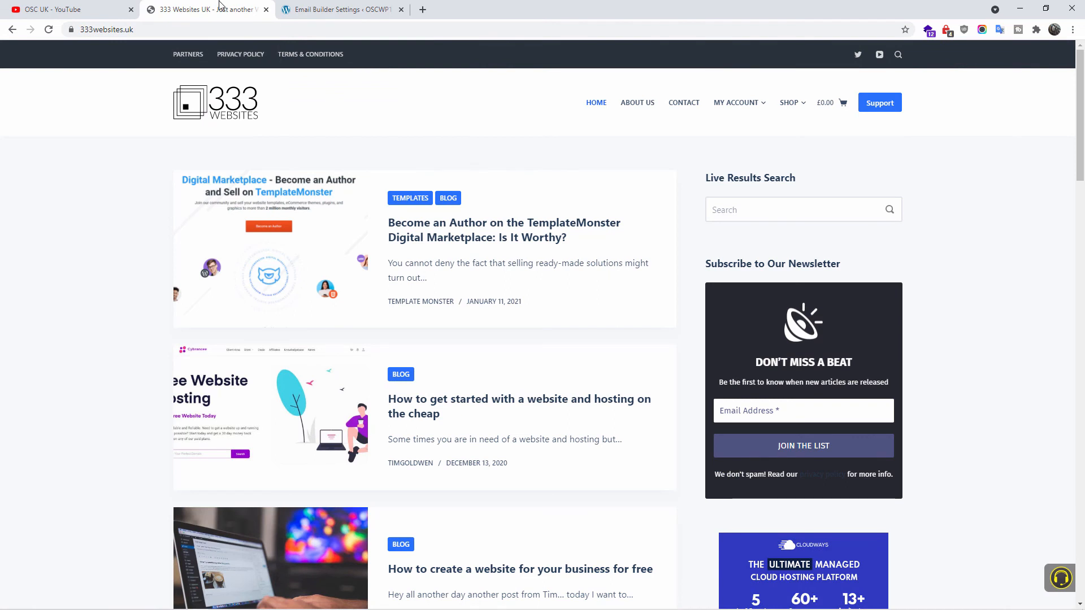